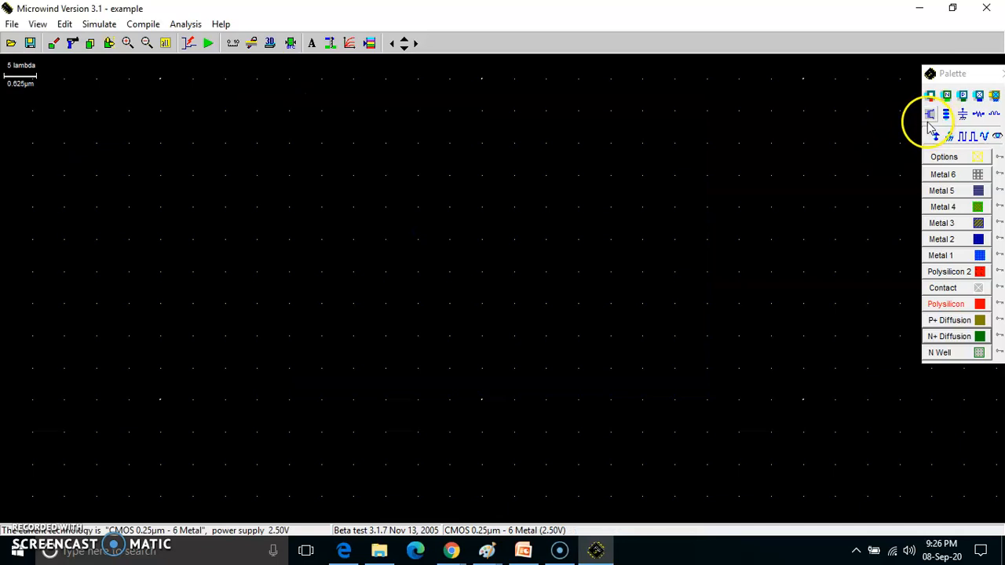
Generate an nMOS transistor with 2 fingers, 1.250 µm width and 0.250 µm length, and place it in the lower middle of the layout
left_click(930, 116)
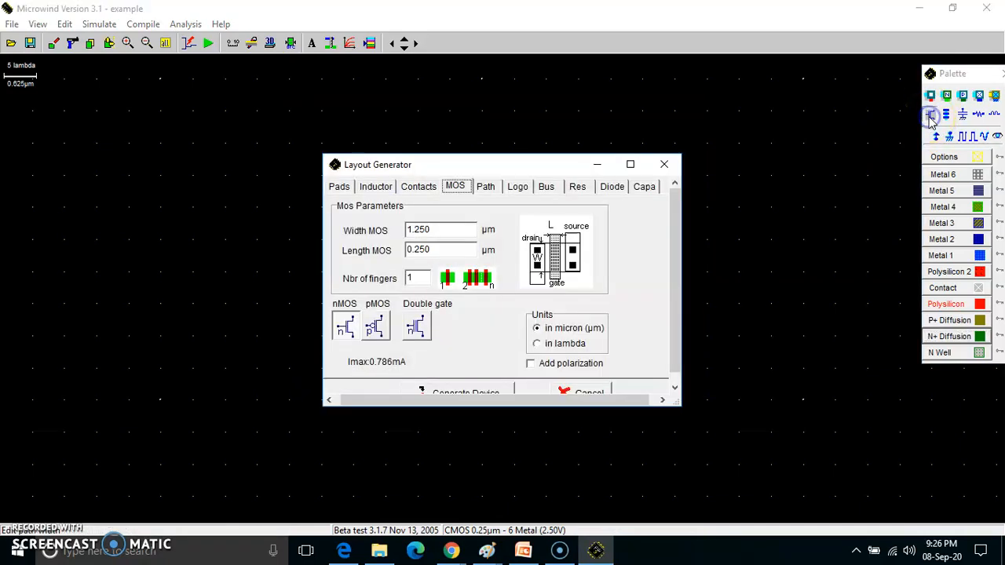
left_click_drag(415, 277, 393, 278)
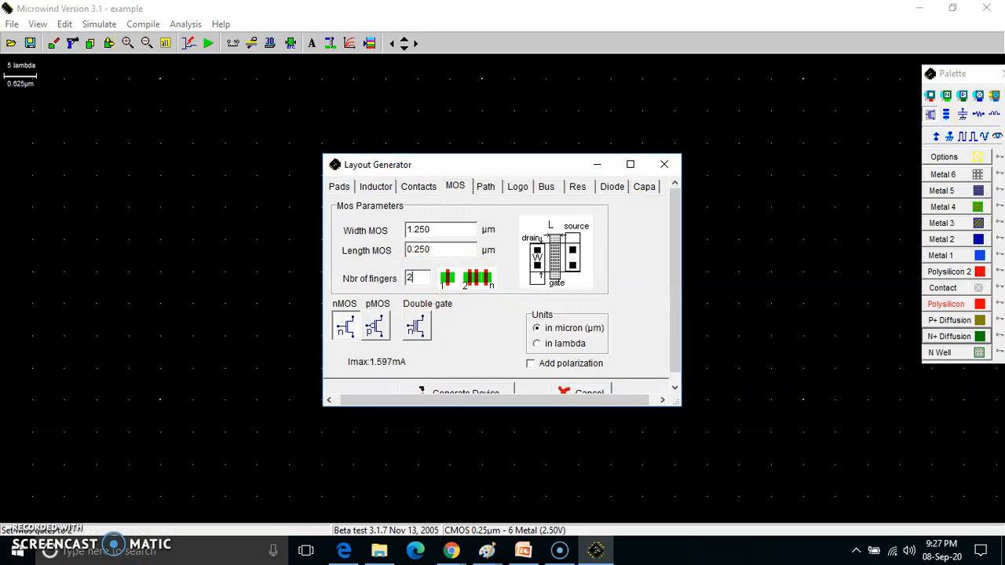
left_click(344, 327)
left_click(458, 393)
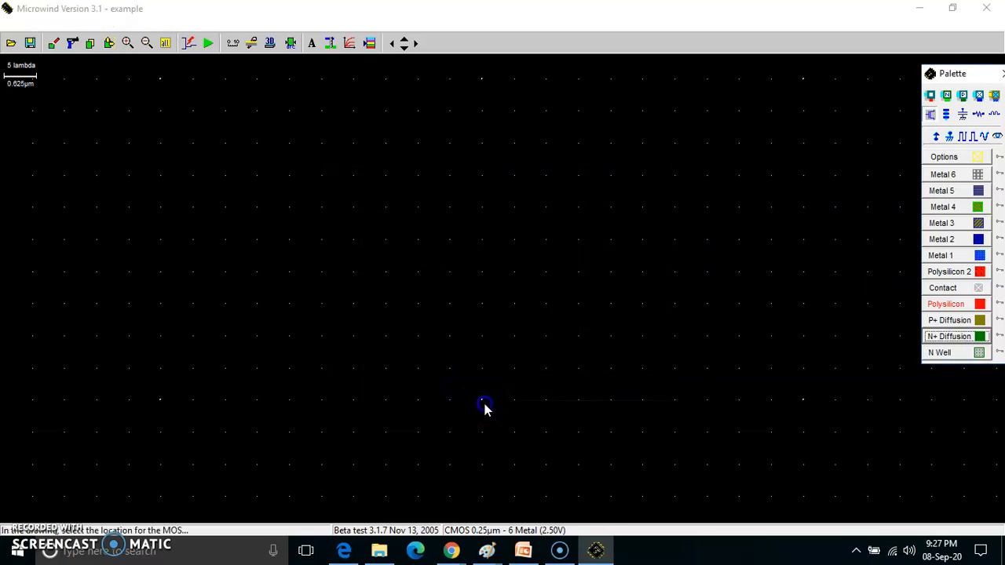
left_click(484, 404)
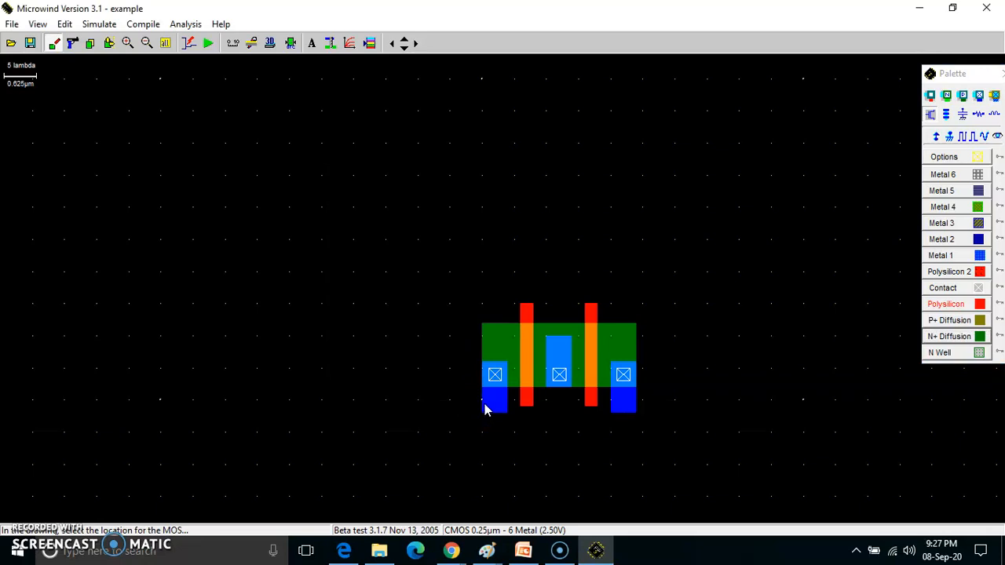
Generate a two-finger pMOS transistor, 1.250 µm wide and 0.250 µm long, and place it above the nMOS device
left_click(930, 114)
left_click(374, 327)
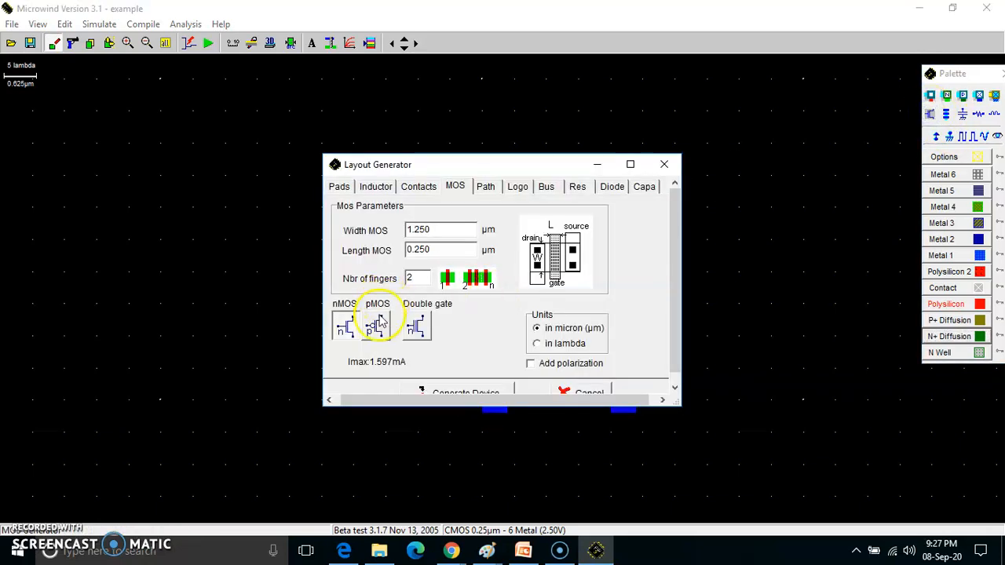
left_click(447, 389)
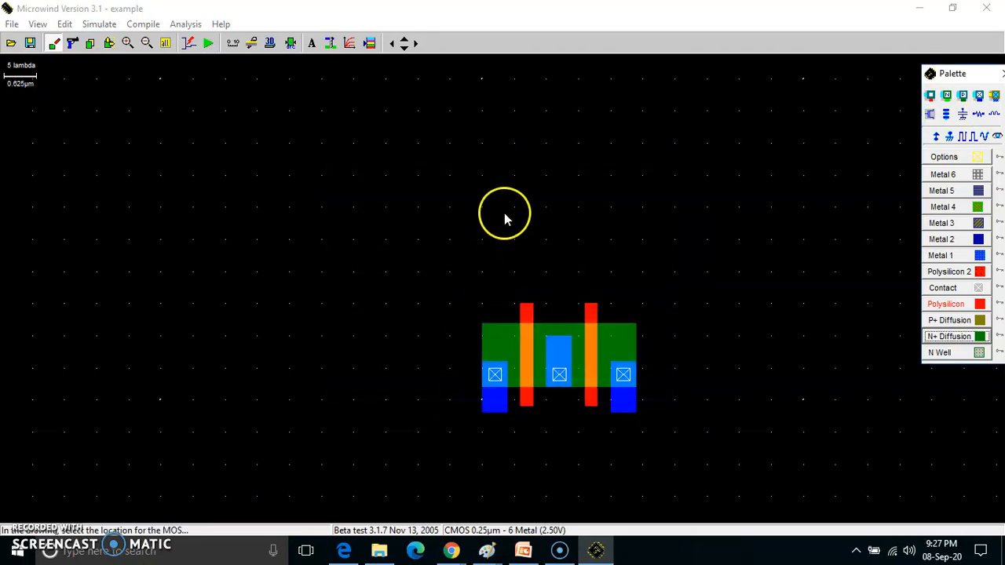
left_click(504, 213)
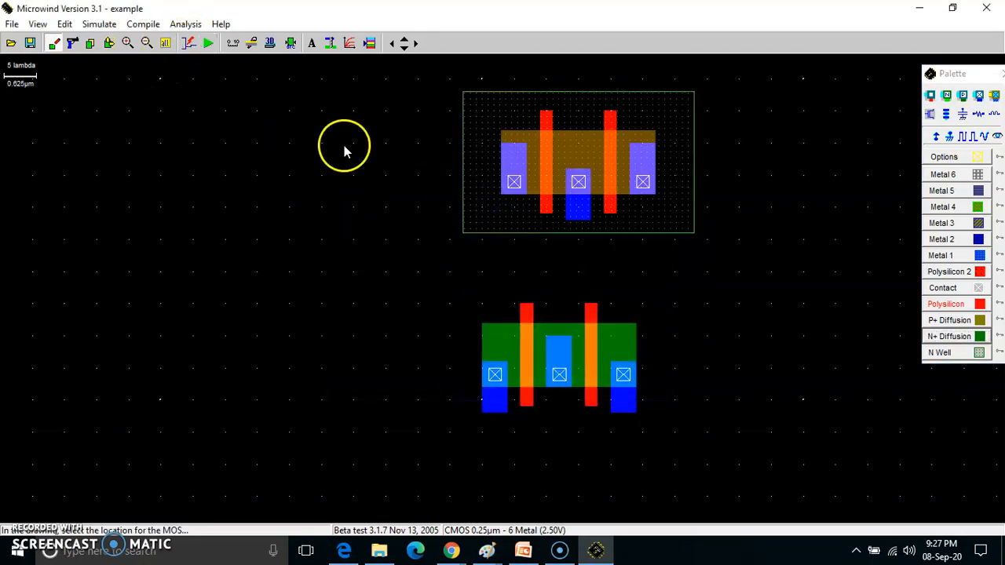
Move the nMOS device further down and draw a 2 x 22 lambda polysilicon strip from the left pMOS gate towards it
left_click(109, 42)
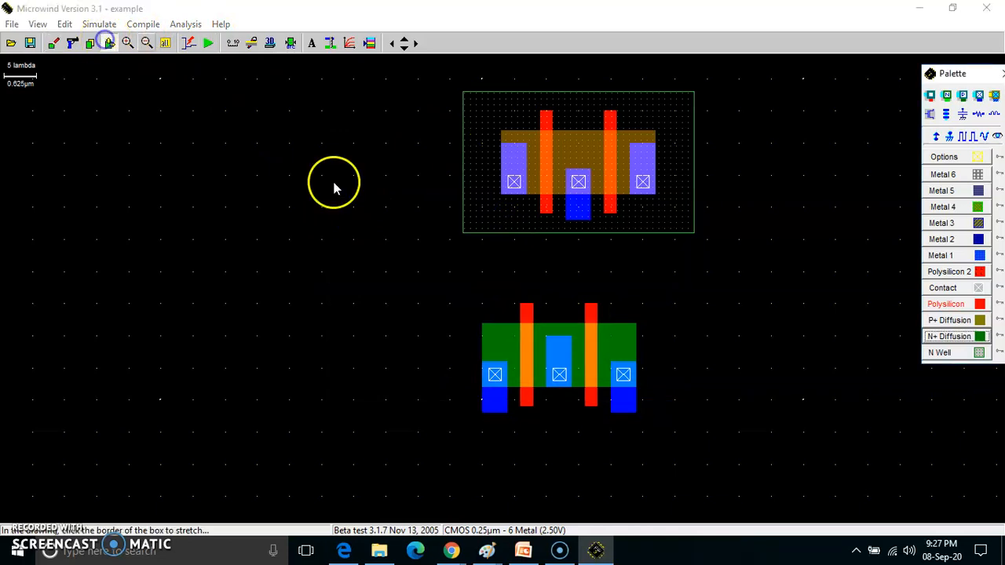
left_click_drag(448, 287, 700, 471)
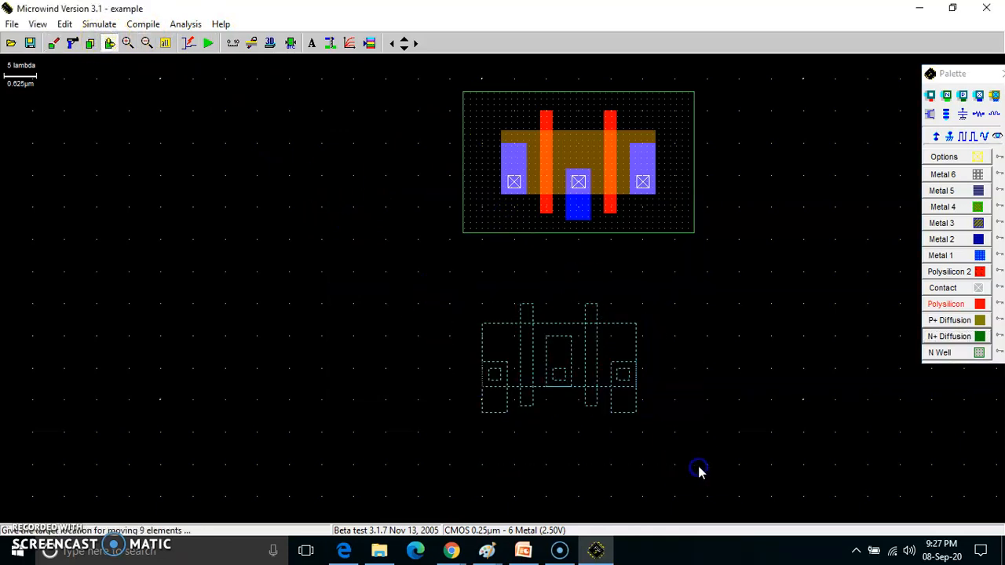
left_click(715, 530)
left_click(960, 304)
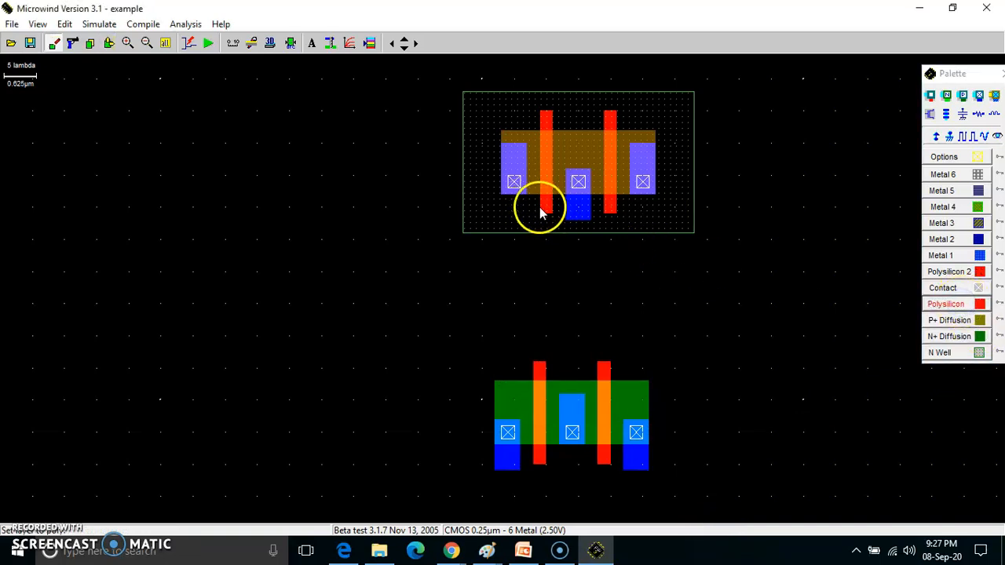
left_click_drag(540, 214, 550, 353)
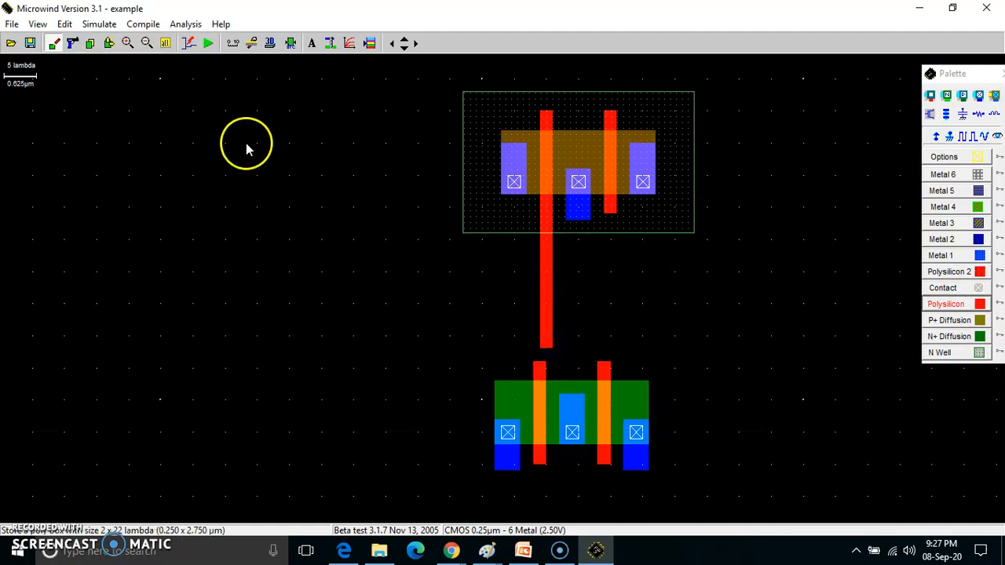
Align the nMOS gates with the pMOS gates and join the right-hand pair with a 2 x 22 lambda polysilicon strip
left_click(109, 43)
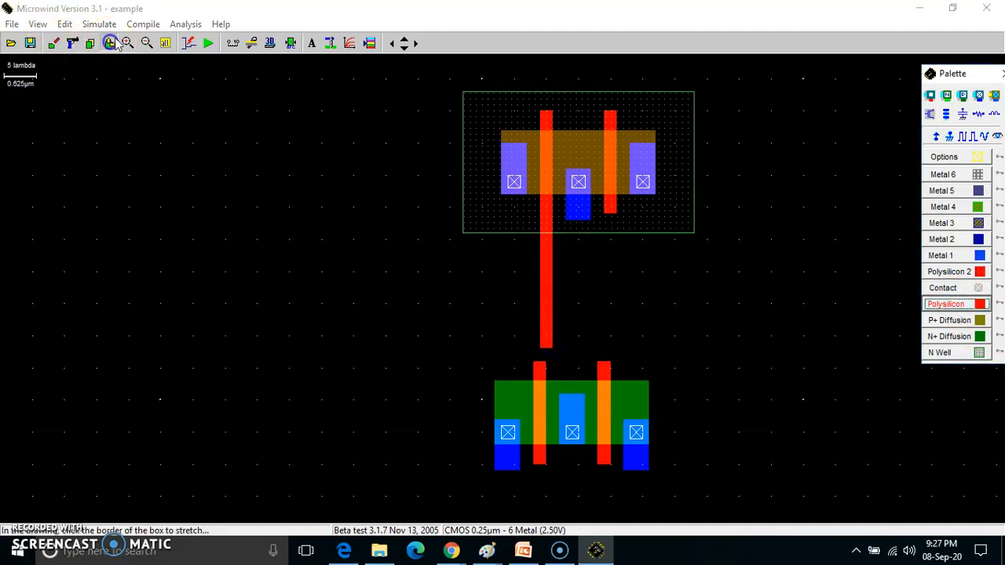
left_click_drag(472, 354, 705, 481)
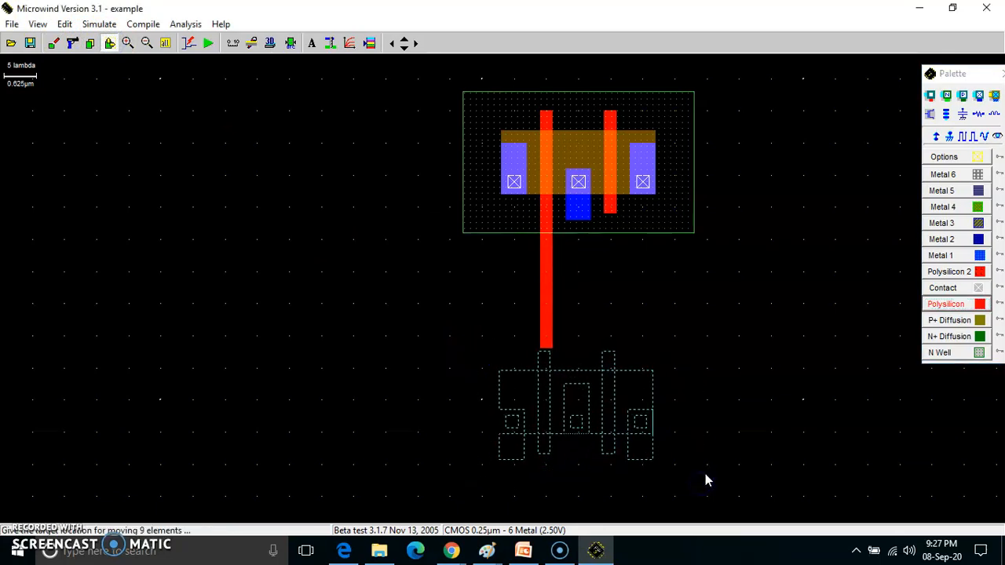
left_click(706, 474)
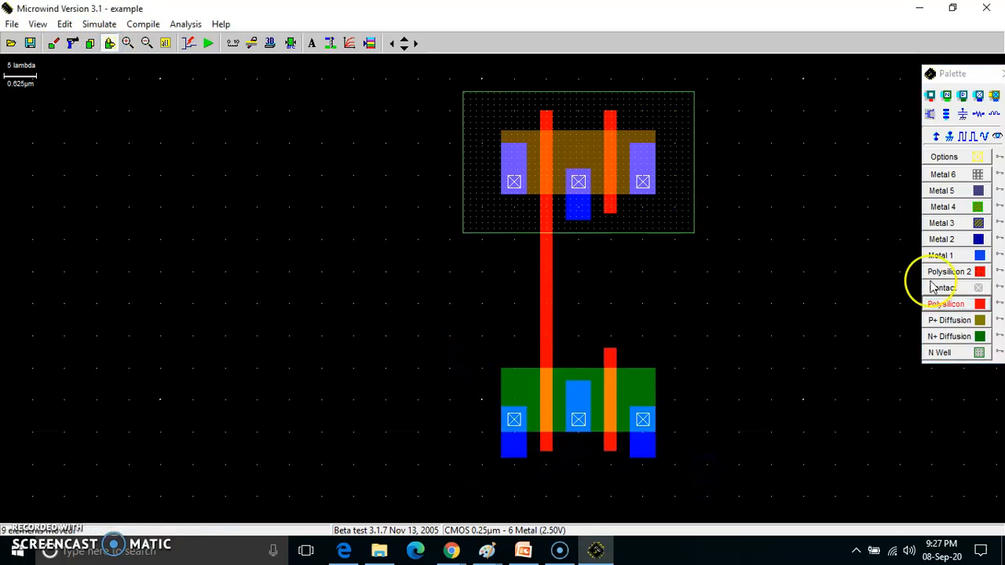
left_click(945, 305)
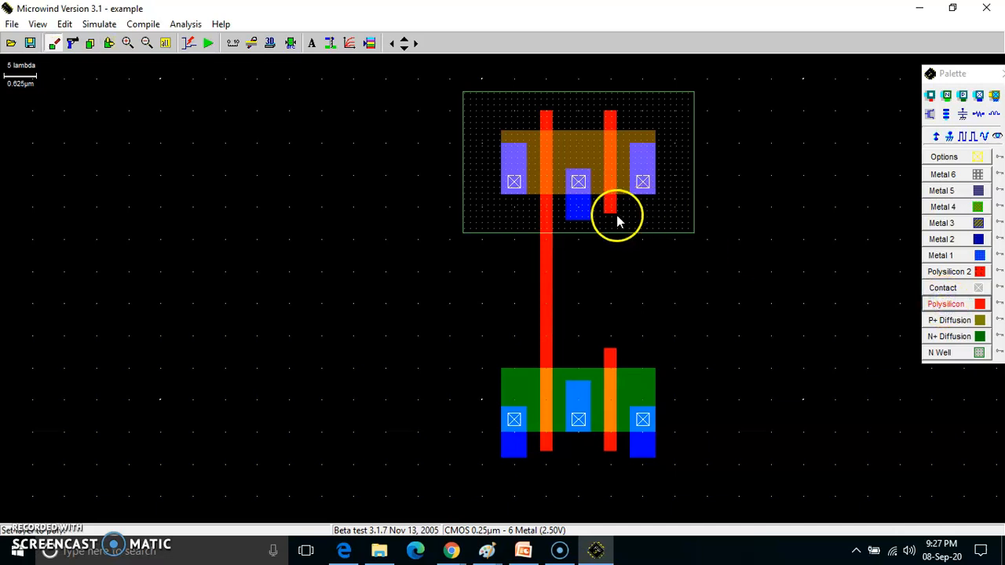
left_click_drag(605, 210, 616, 355)
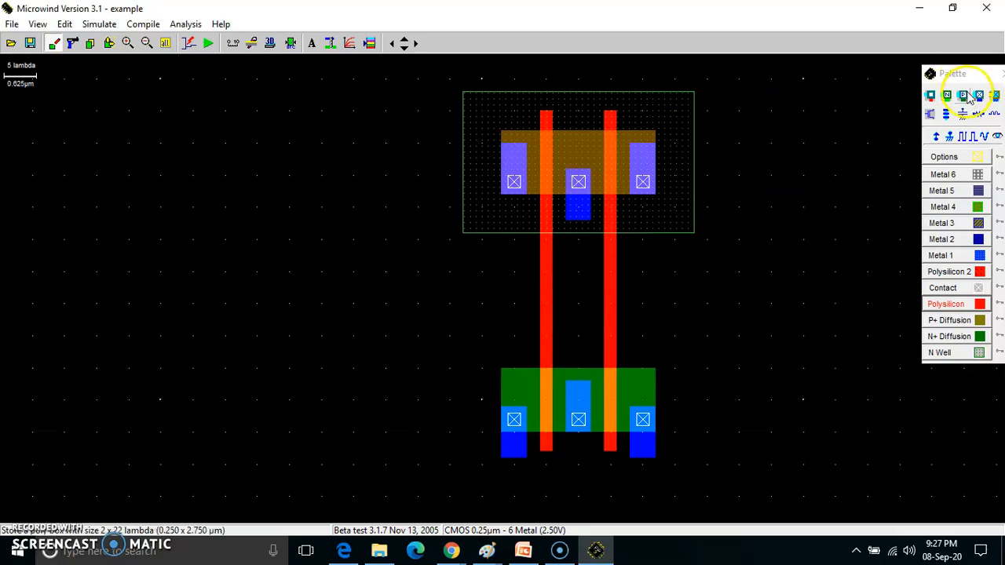
Place Vdd+ supplies on the N well's upper right corner and on the left pMOS contact's metal
left_click(934, 138)
left_click(669, 109)
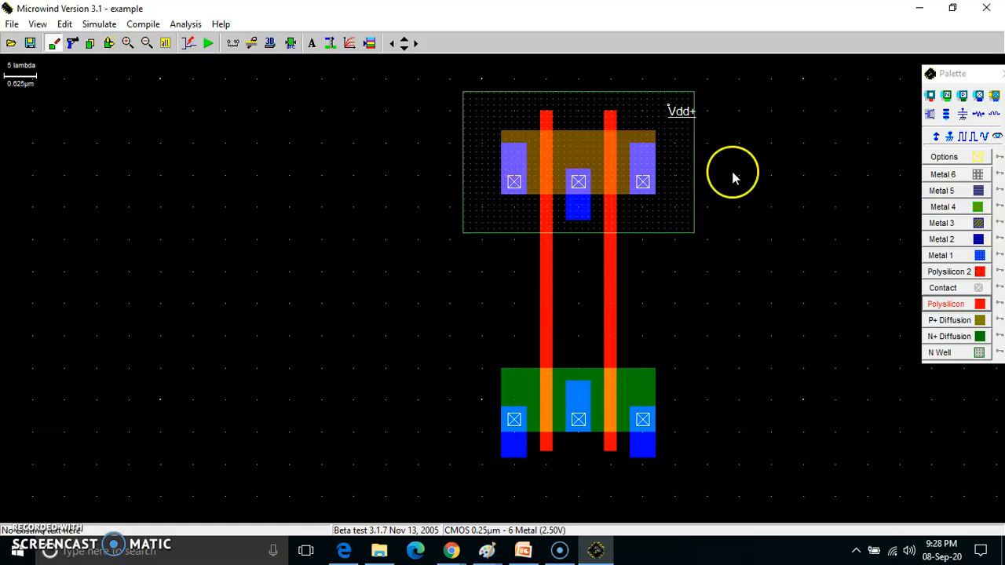
left_click(936, 138)
left_click(516, 157)
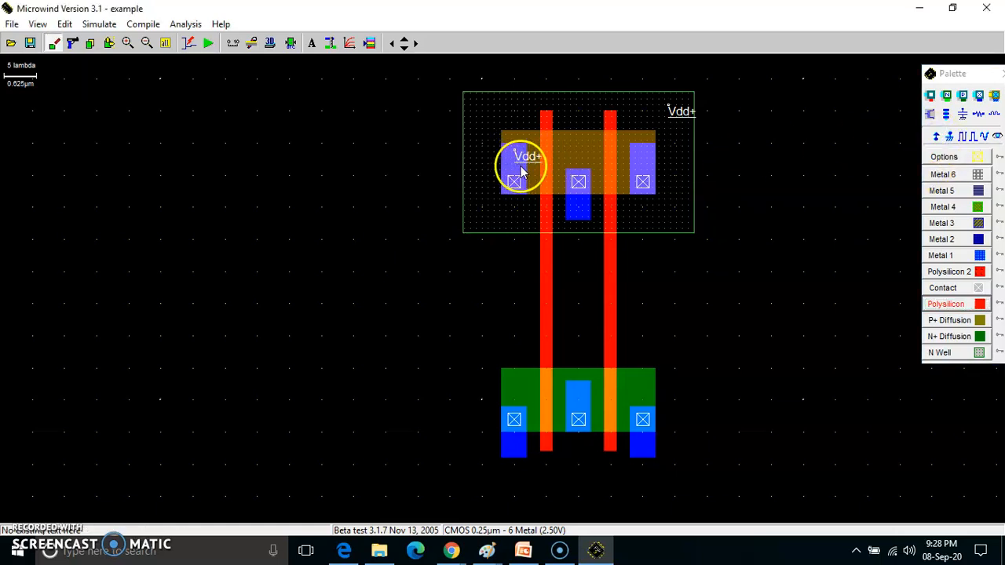
left_click(587, 199)
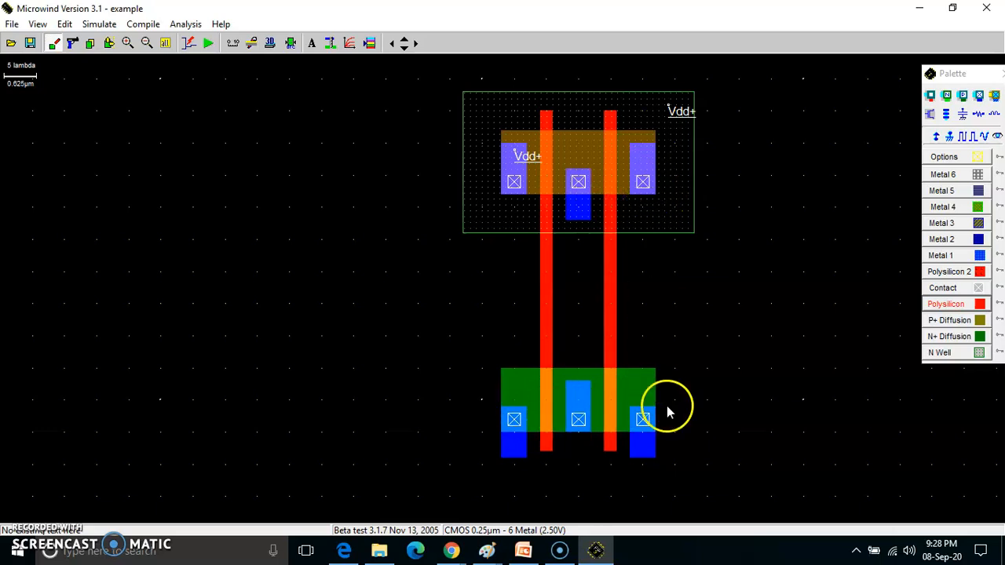
Join the outer nMOS contacts using Metal 1 legs and a 24 x 2 lambda strip below the device, and place Vss- on this metal
left_click(957, 256)
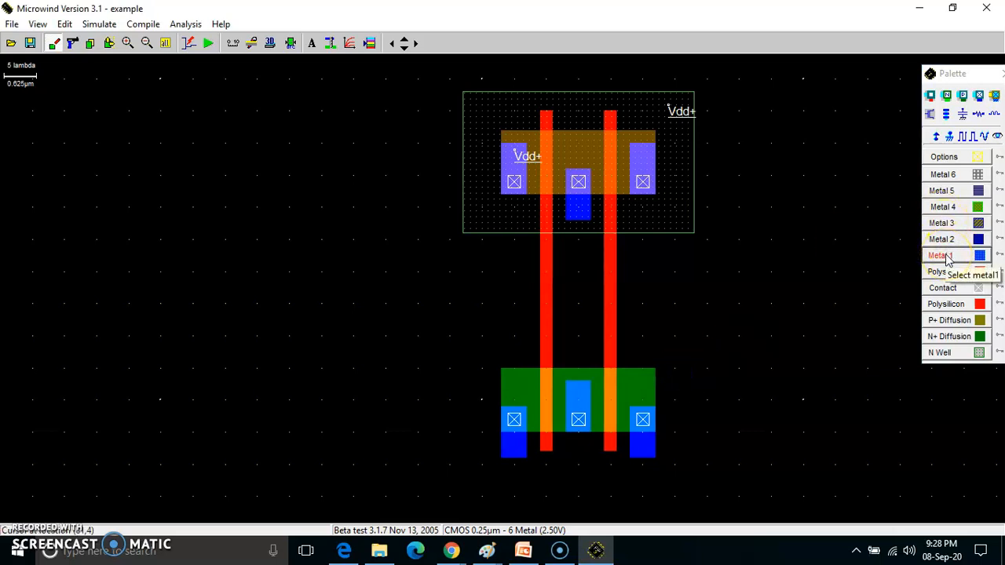
left_click_drag(501, 451, 528, 501)
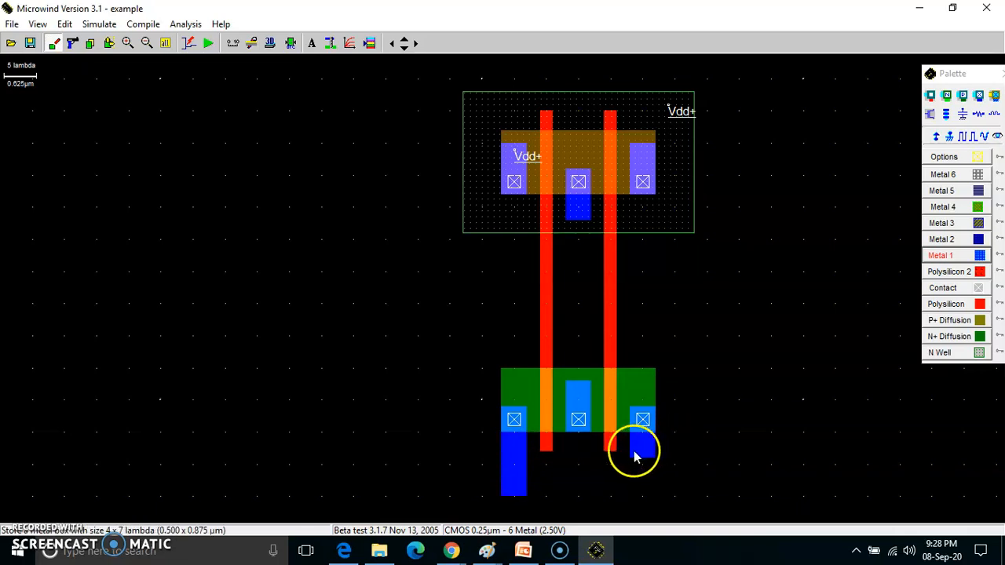
left_click_drag(630, 452, 656, 495)
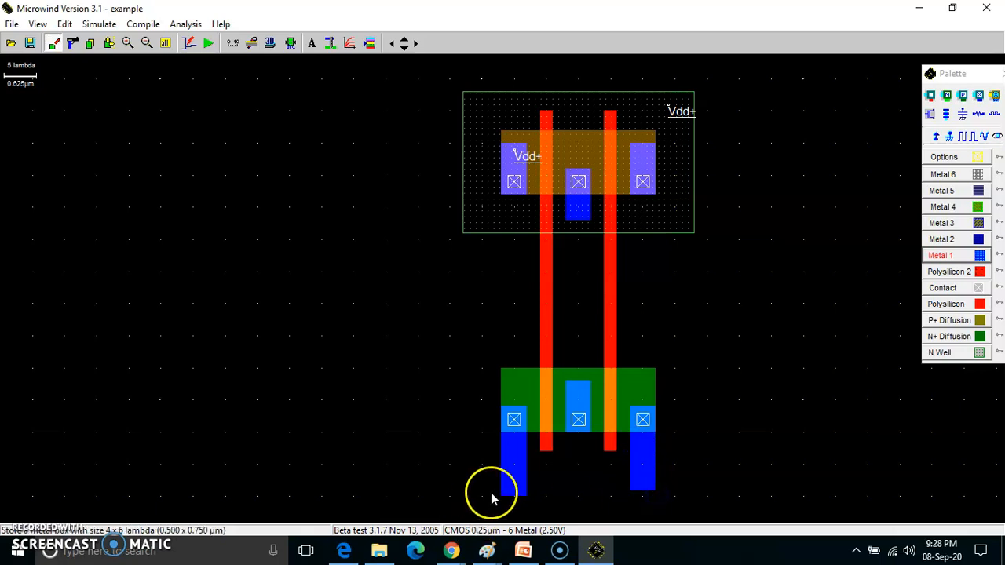
left_click_drag(502, 491, 578, 500)
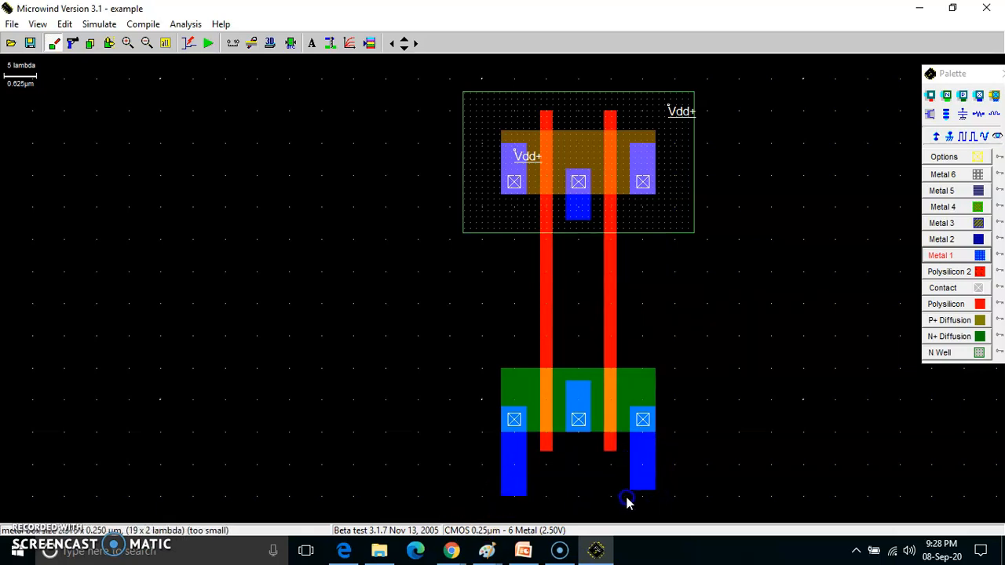
mouse_move(641, 502)
left_mouse_down()
mouse_move(661, 500)
mouse_move(655, 495)
left_mouse_up()
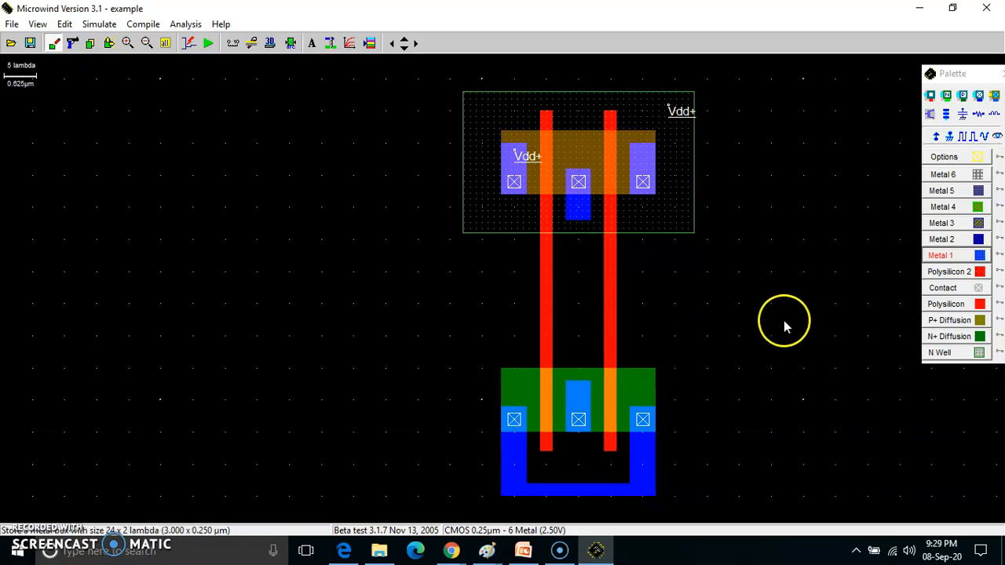
left_click(946, 137)
left_click(644, 469)
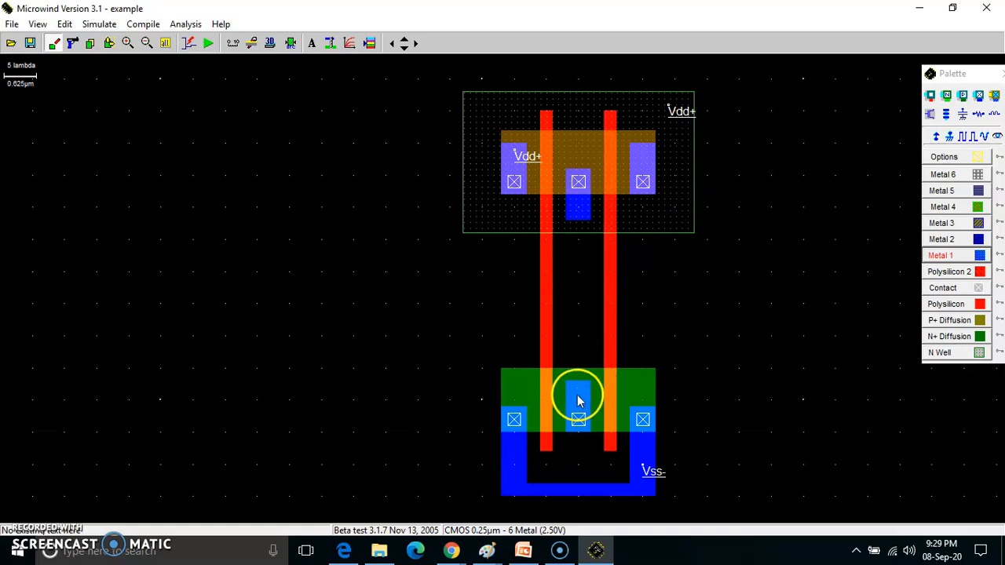
Connect the middle nMOS contact to the right pMOS contact in Metal 1, using a 4 x 13 lambda riser and a 14 x 4 lambda crosspiece
left_click(931, 255)
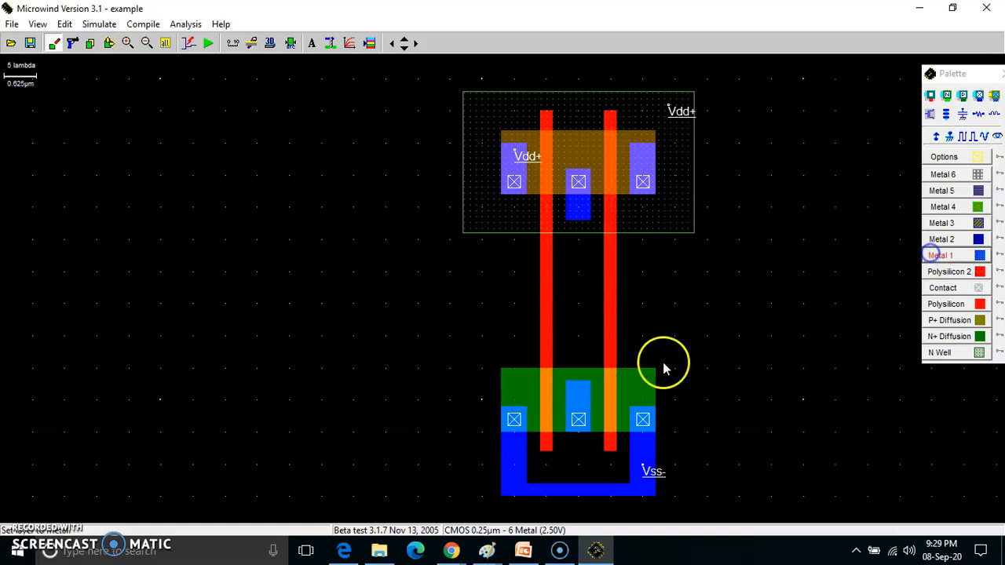
left_click_drag(566, 381, 591, 298)
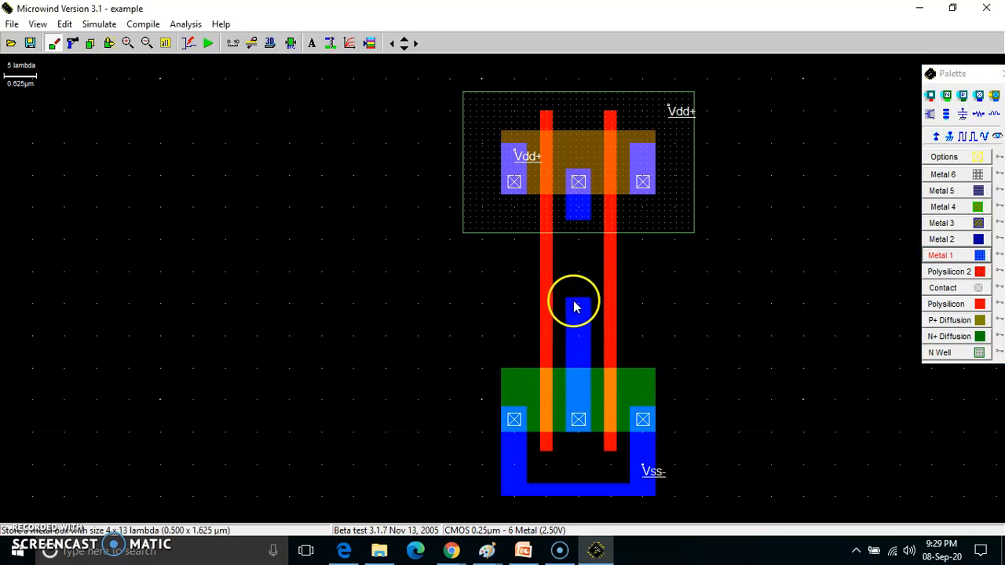
left_click_drag(633, 197, 656, 287)
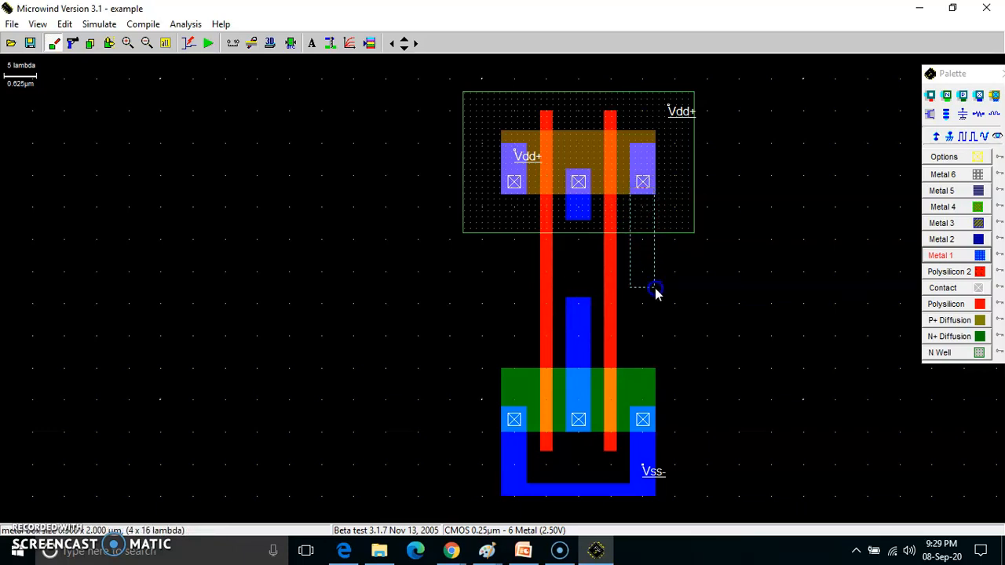
left_click_drag(656, 287, 656, 289)
left_click_drag(573, 299, 655, 277)
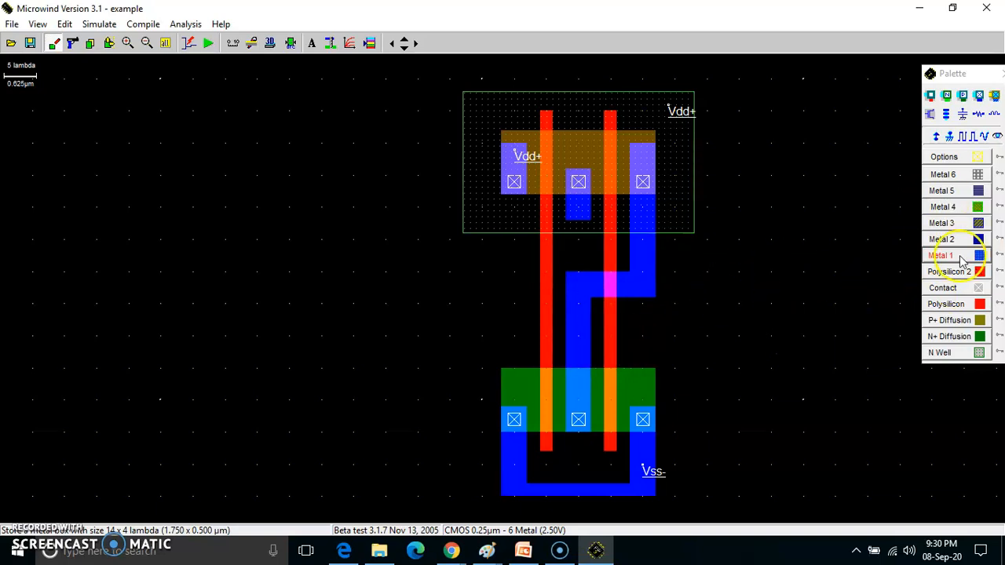
Assign a clock labelled B to the right polysilicon gate line, between the metal crossing and the nMOS device
left_click(967, 137)
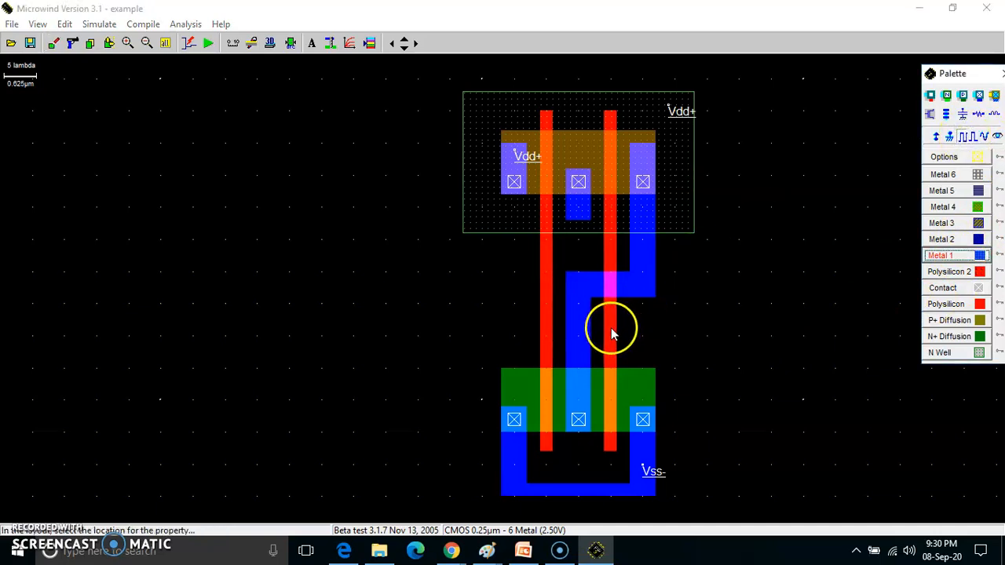
left_click(610, 298)
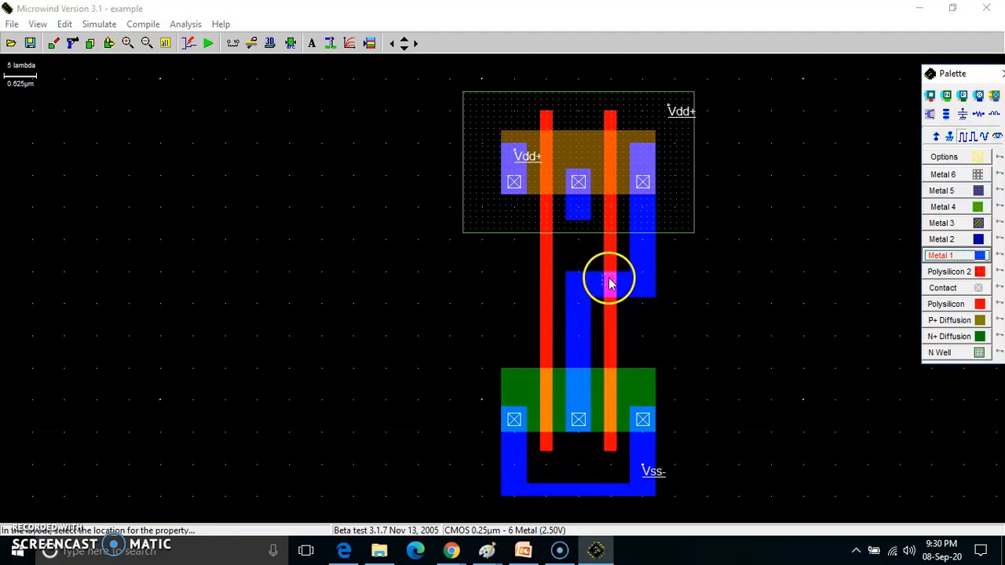
left_click(610, 335)
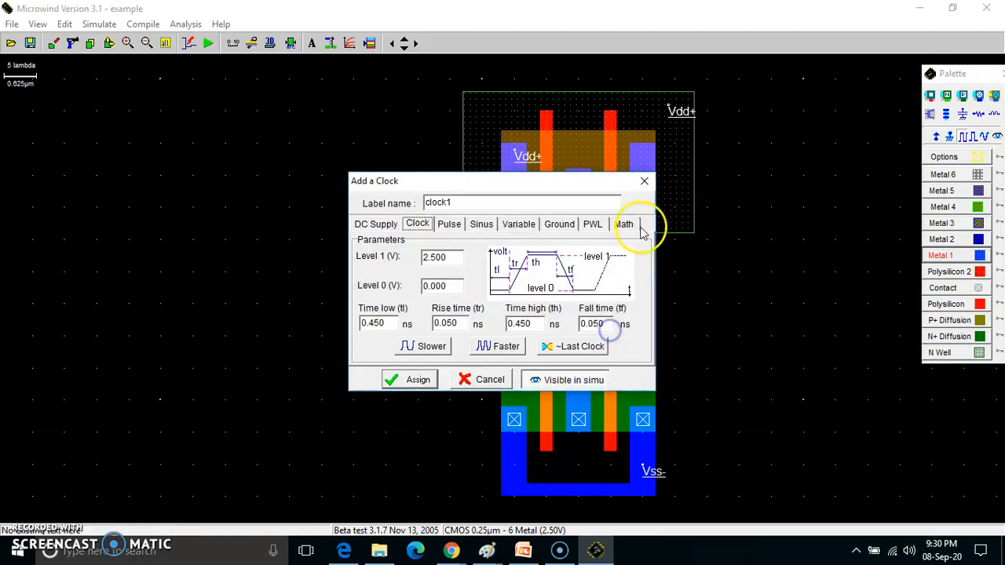
left_click_drag(468, 202, 407, 197)
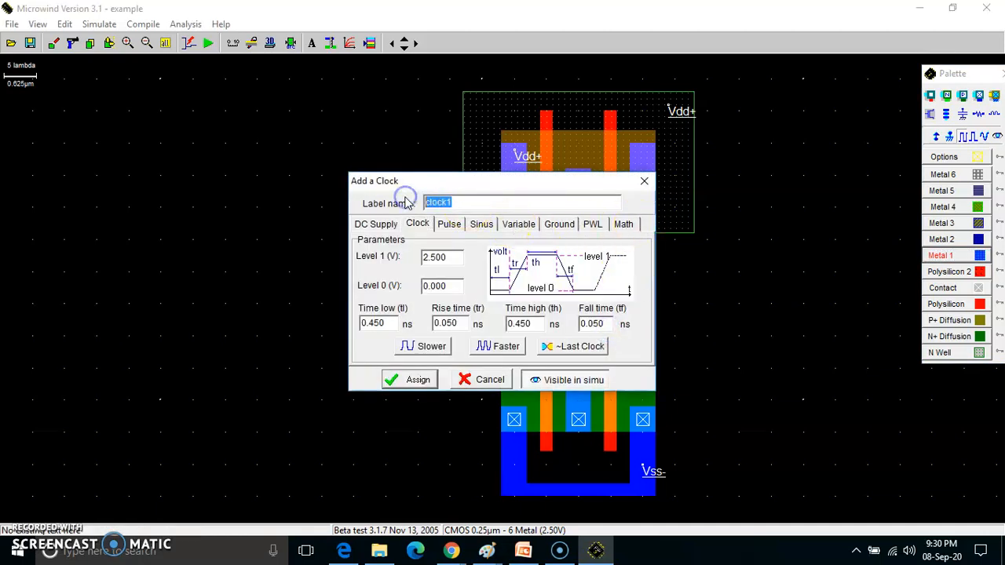
type("B")
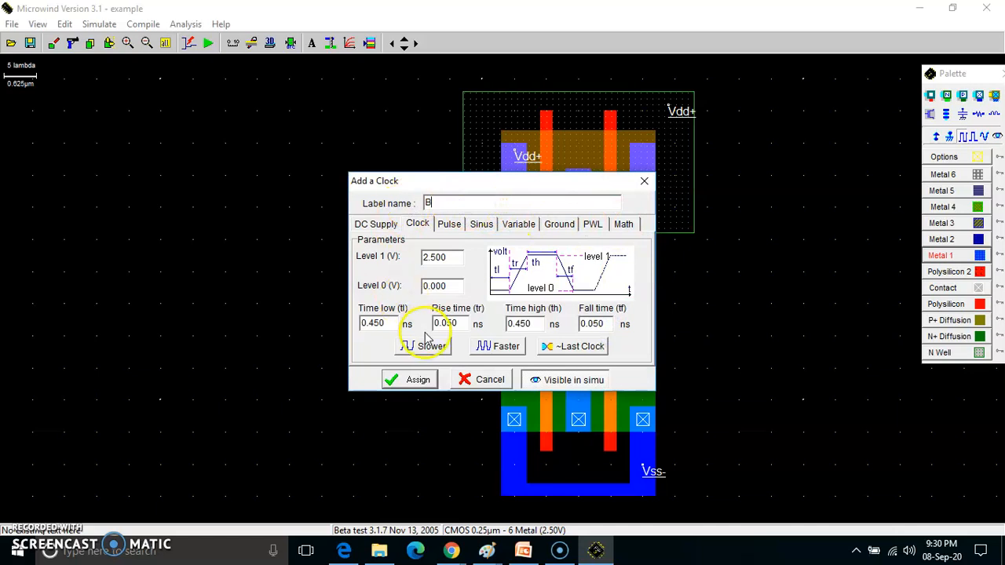
left_click(408, 380)
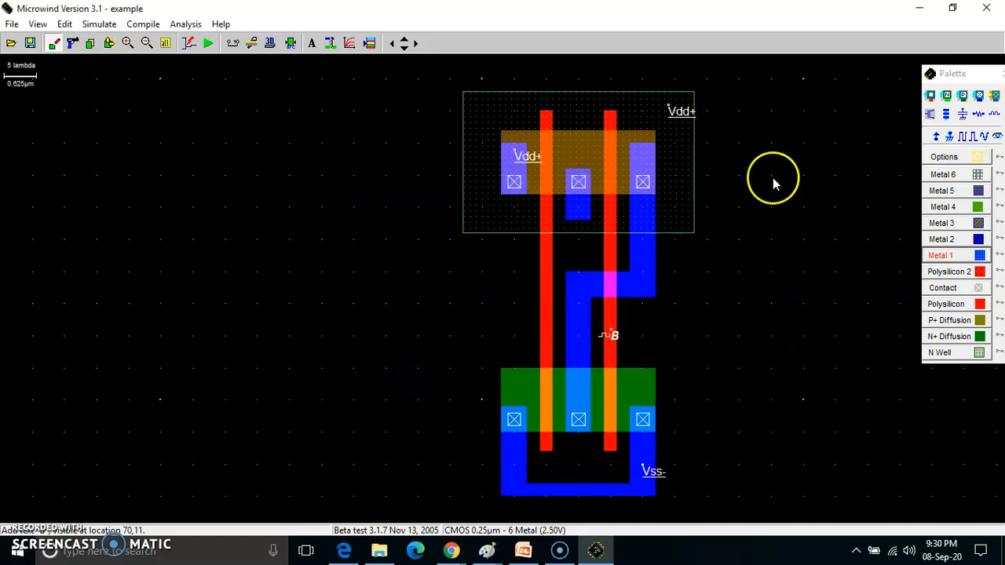
Assign a clock labelled A to the left polysilicon gate line, between the pMOS and nMOS devices
left_click(964, 138)
left_click(547, 331)
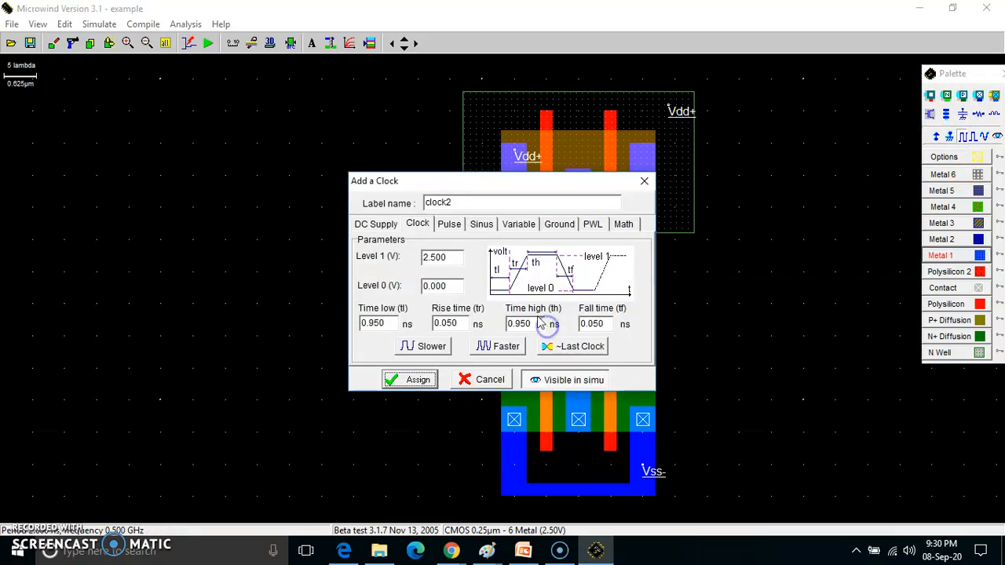
left_click(457, 202)
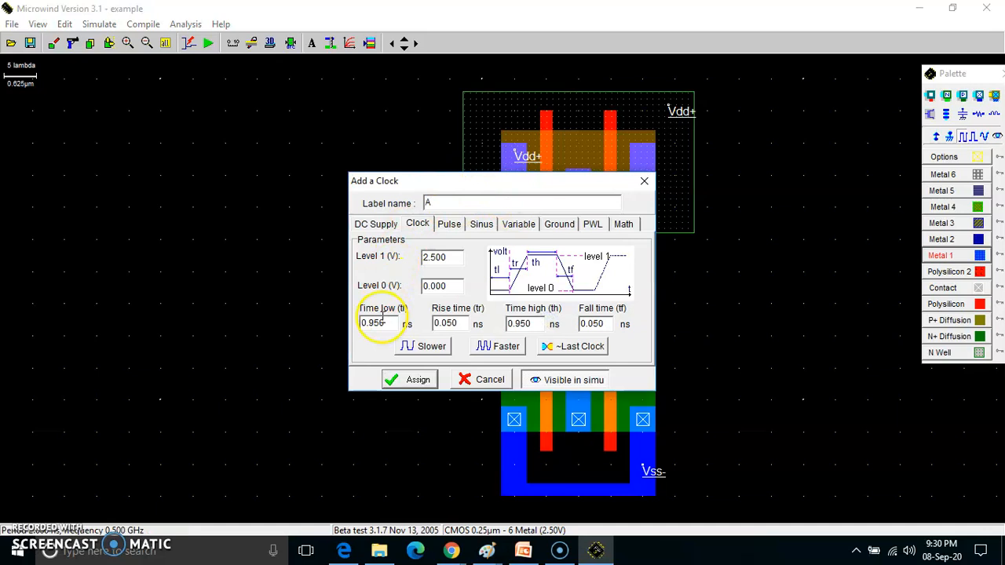
left_click(409, 380)
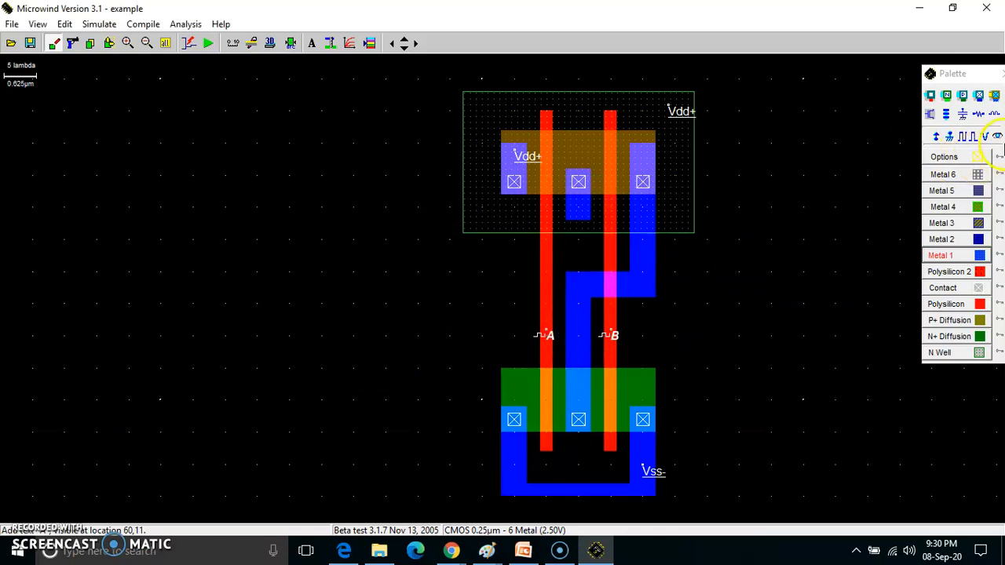
Add a simulation-visible output label named Vout on the Metal 1 crosspiece below the right pMOS contact
left_click(997, 138)
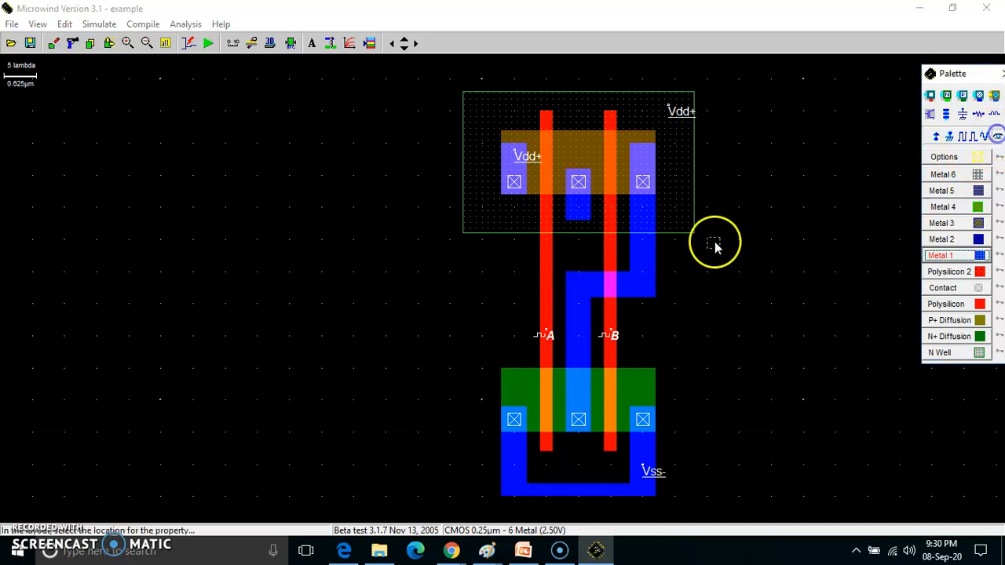
left_click(640, 275)
double_click(432, 204)
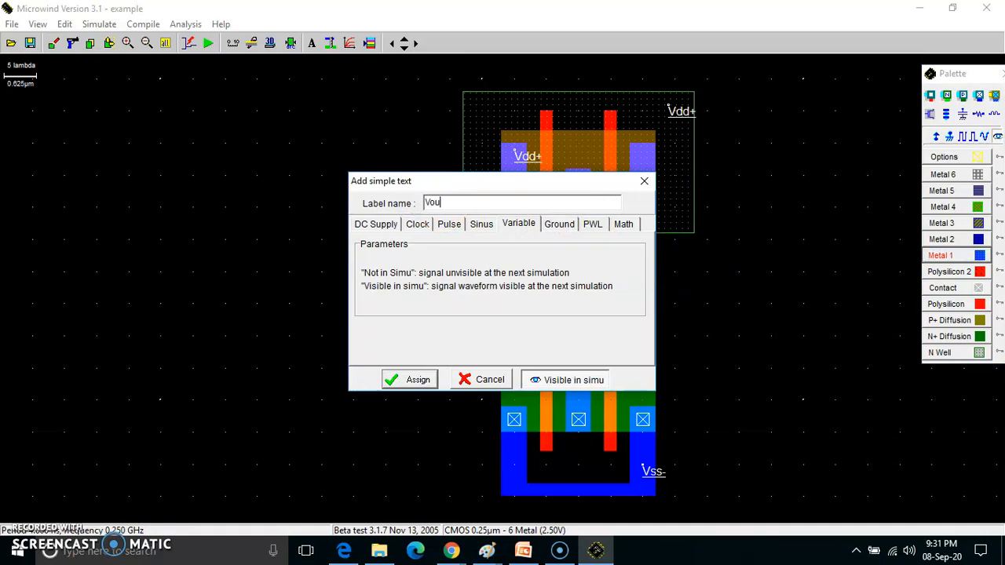
left_click(414, 380)
Run the analog simulation and evaluate the min/max values and frequency of Vout on the voltage-time waveforms
left_click(209, 44)
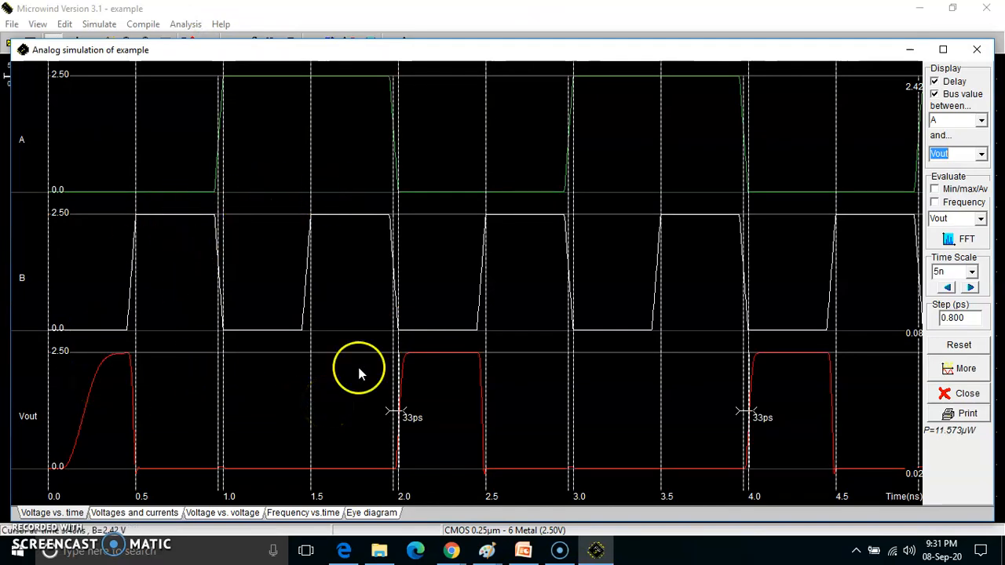
left_click(935, 196)
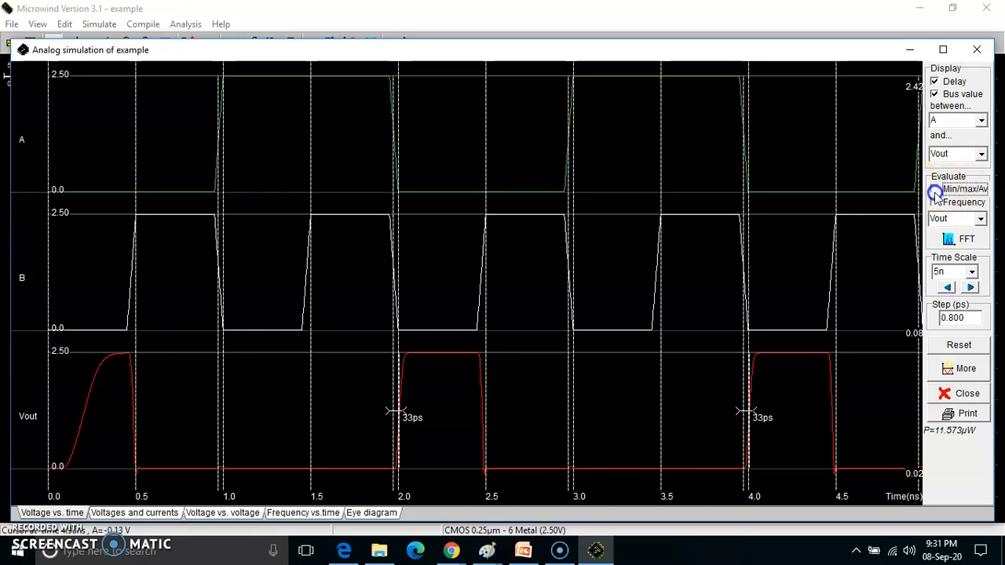
left_click(933, 190)
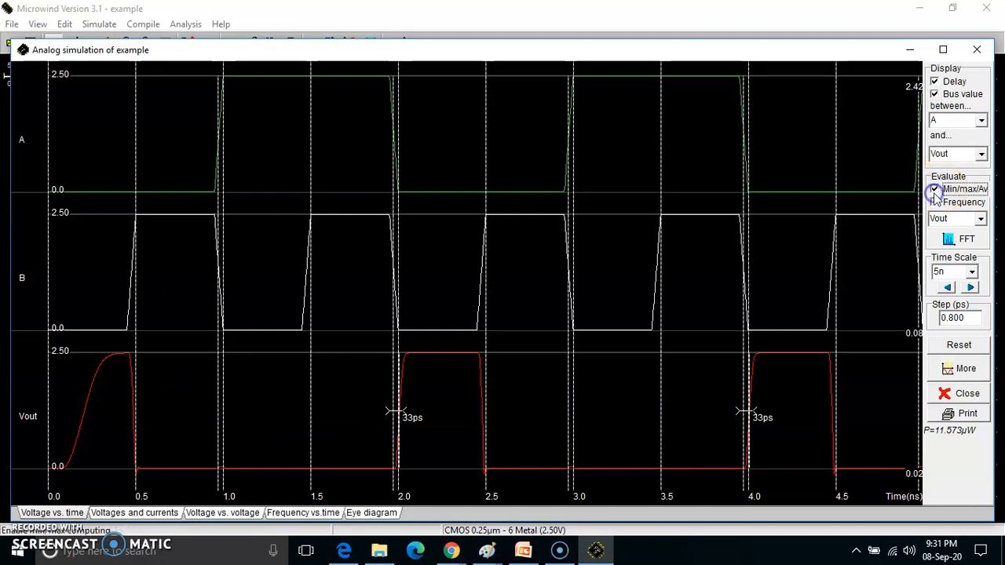
left_click(956, 346)
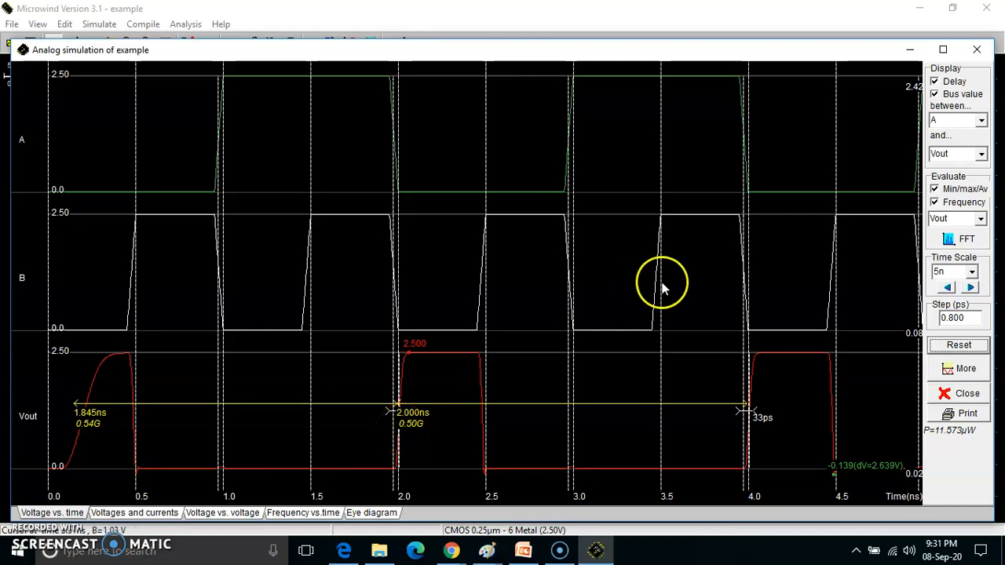
left_click(977, 52)
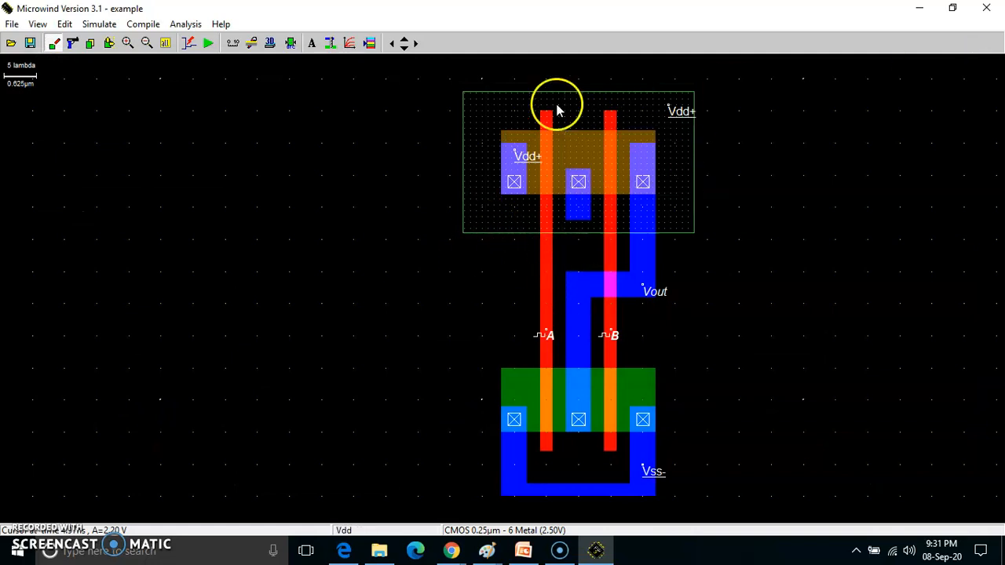
Add a 0.01 pF capacitor to ground on the output Metal 1, just above the Vout label
left_click(370, 43)
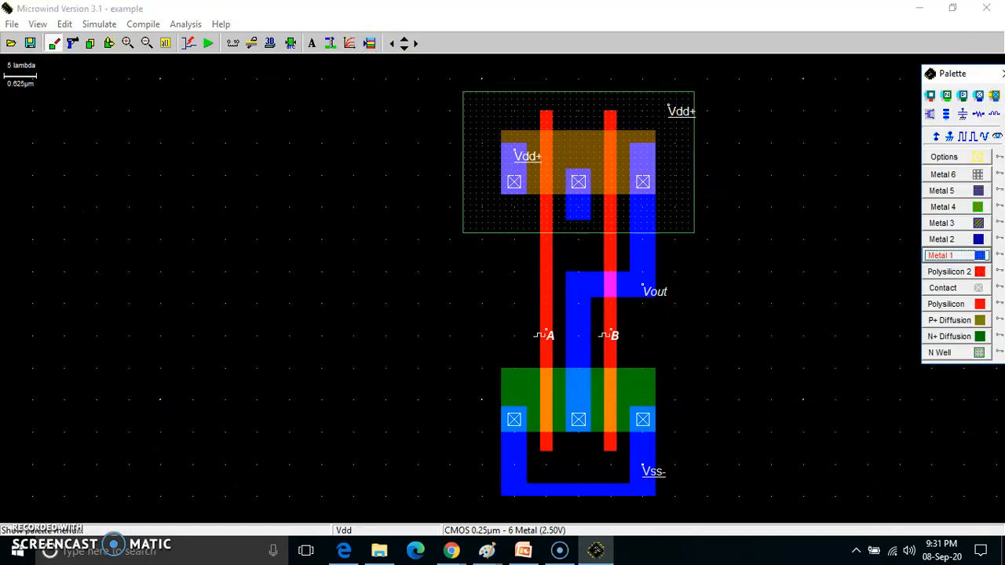
left_click(963, 115)
left_click(642, 264)
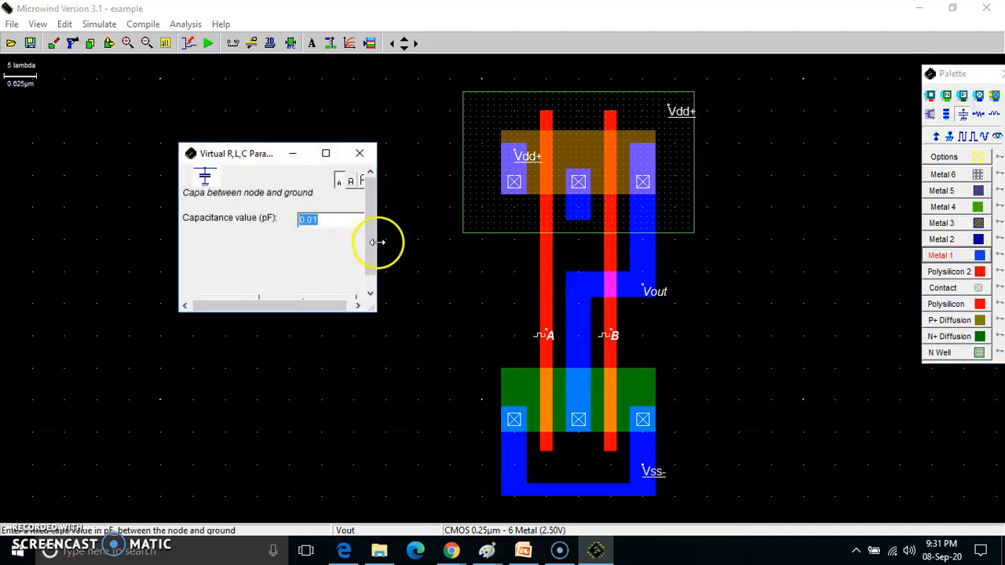
scroll(372, 271, "down", 1)
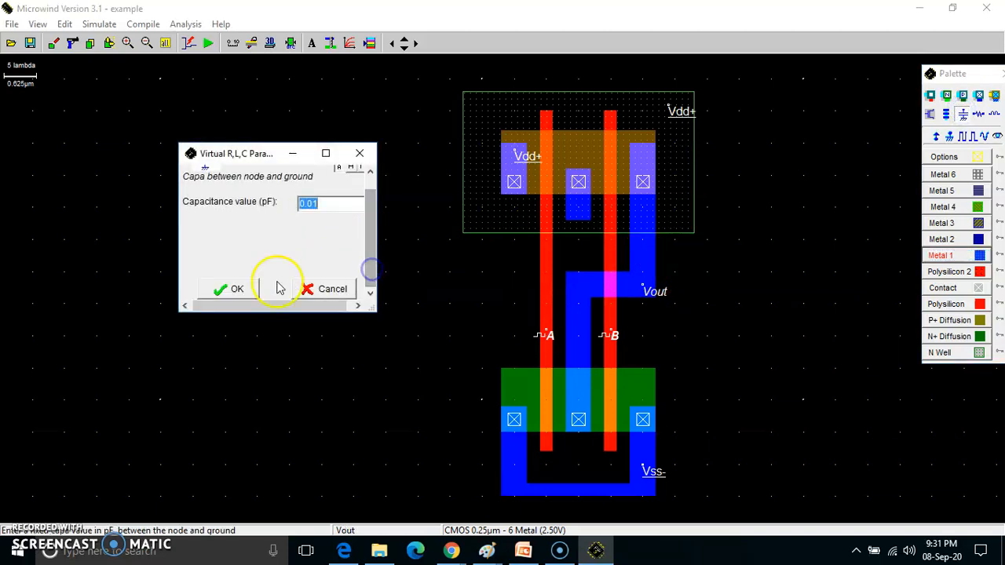
left_click(237, 290)
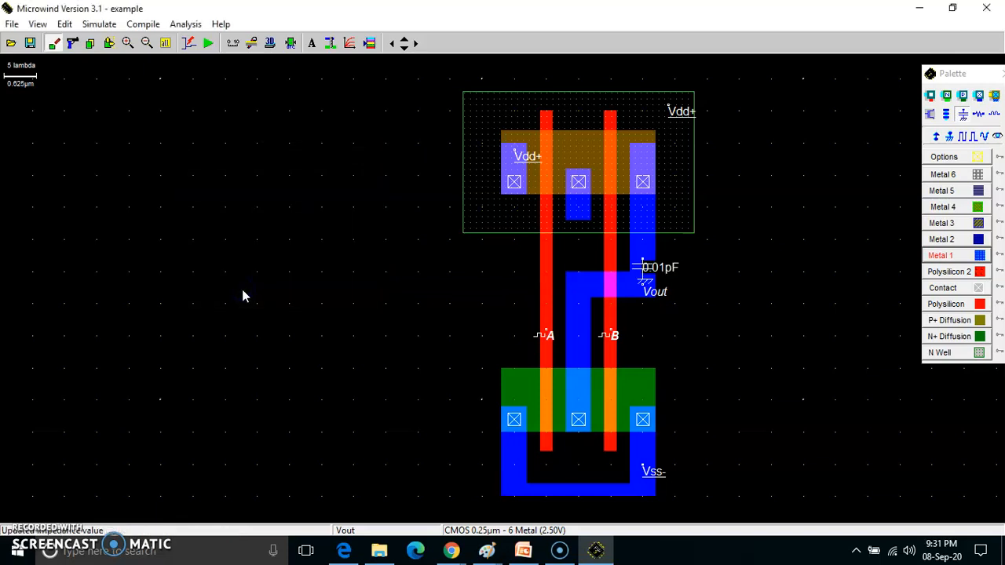
Start a new layout without saving the changes to the current one
left_click(12, 24)
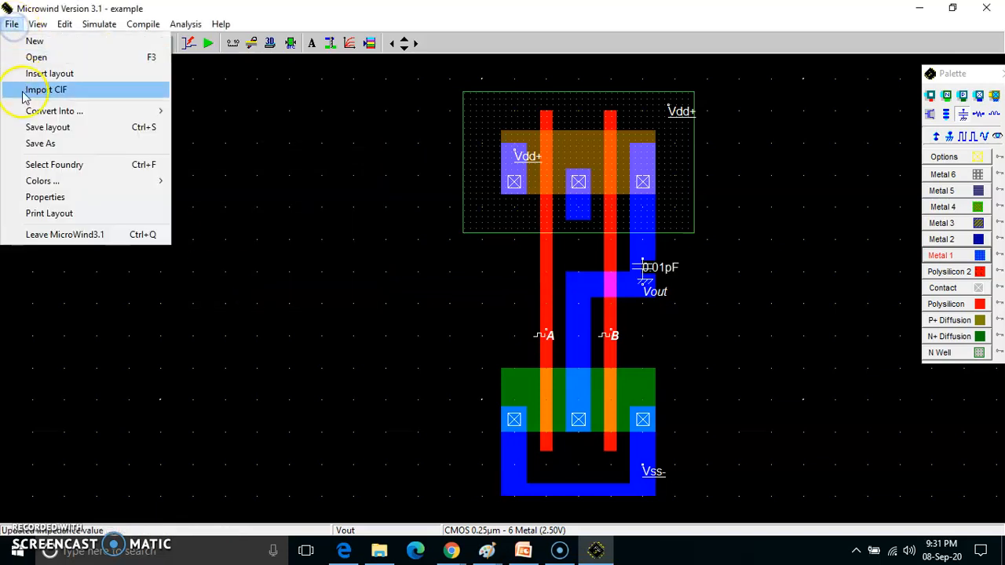
left_click(31, 42)
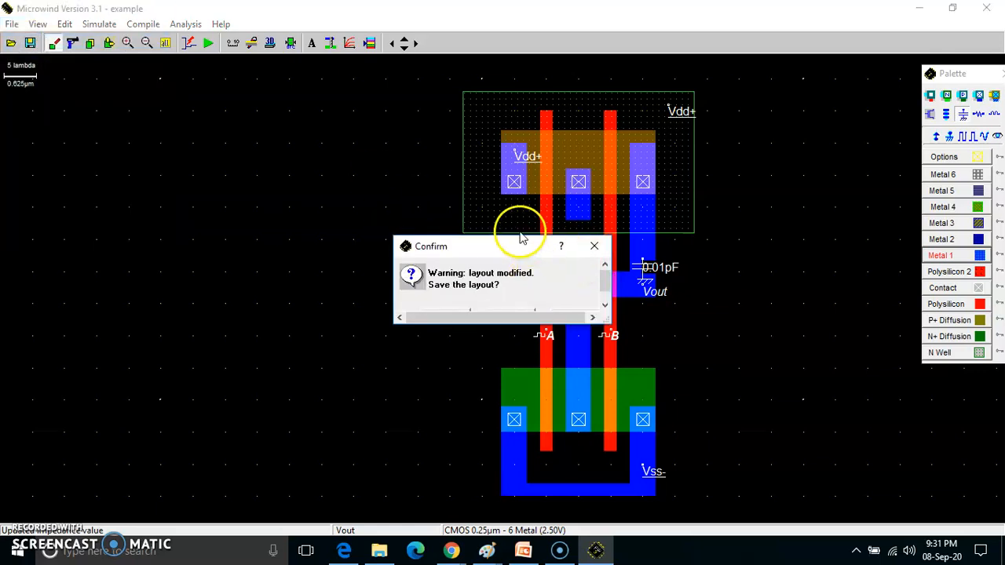
left_click_drag(518, 240, 520, 182)
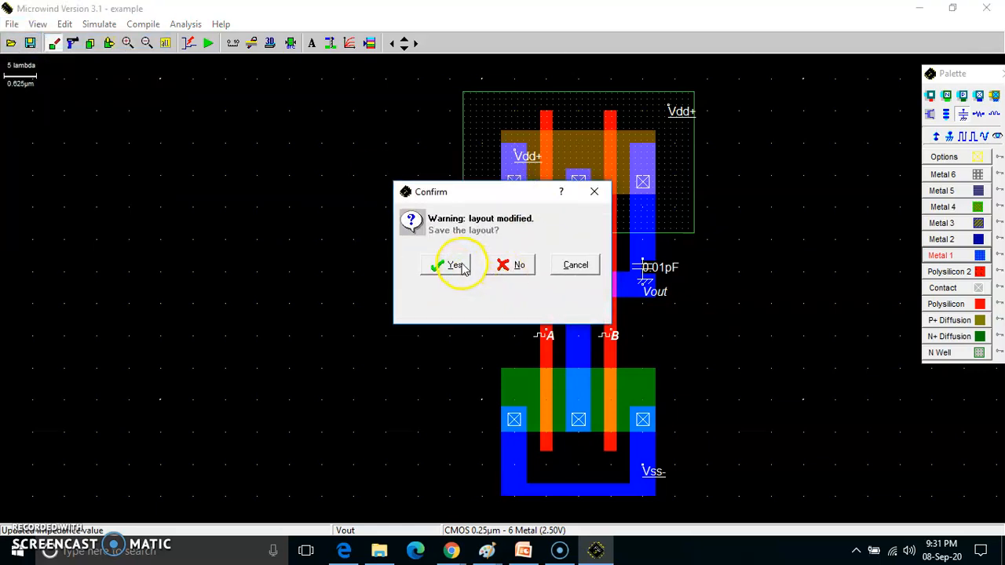
left_click(505, 267)
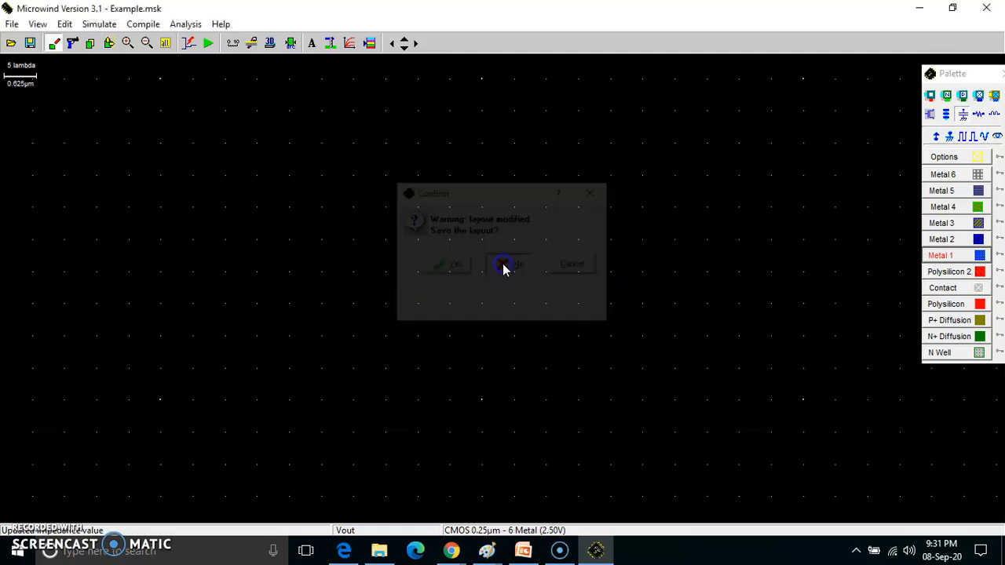
Select the cmos025.rul foundry rule file for the new layout
left_click(11, 24)
left_click(41, 164)
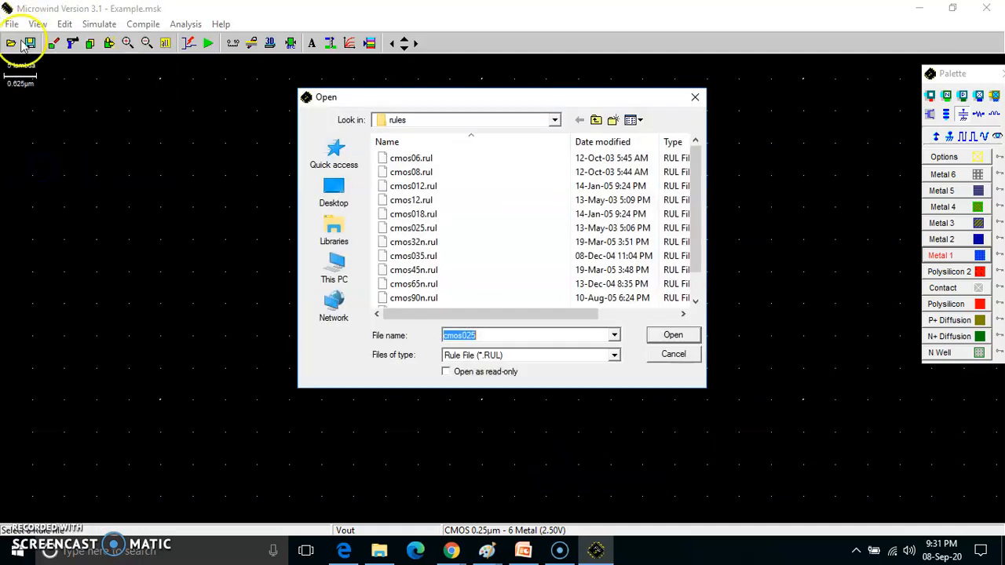
double_click(430, 229)
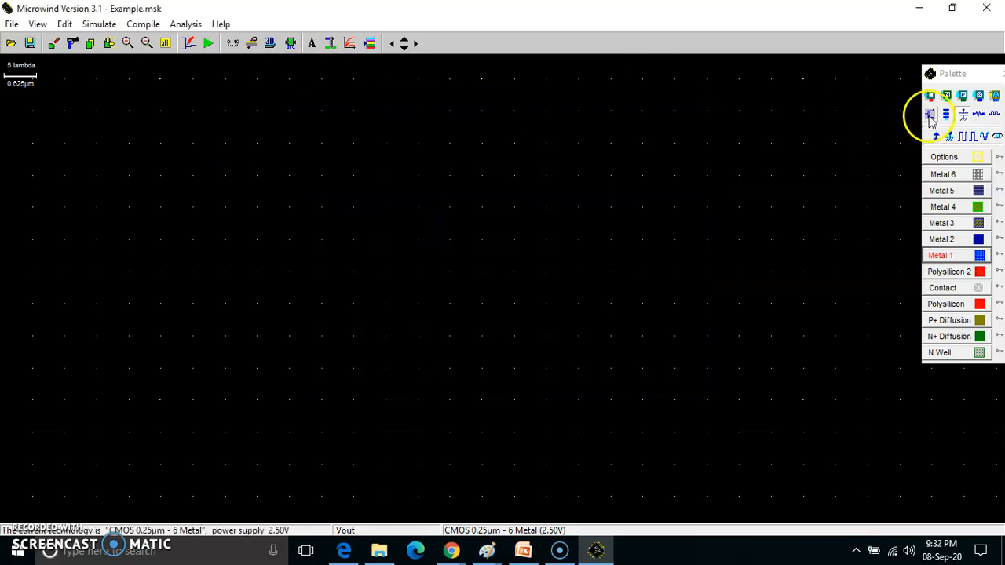
Generate an nMOS device with three fingers, 1.250 µm width and 0.250 µm length, and place it in the layout
left_click(929, 115)
left_click(345, 328)
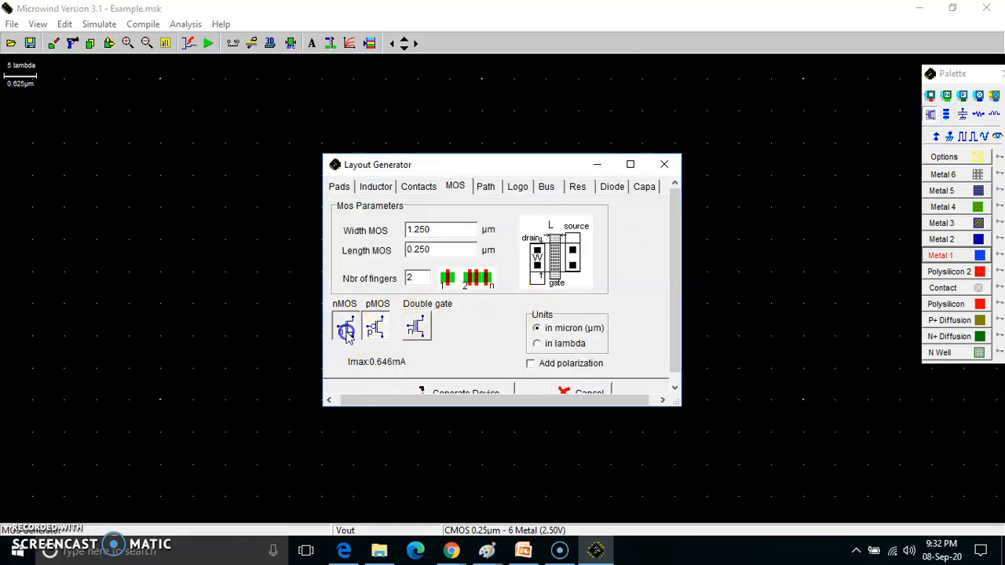
left_click(413, 276)
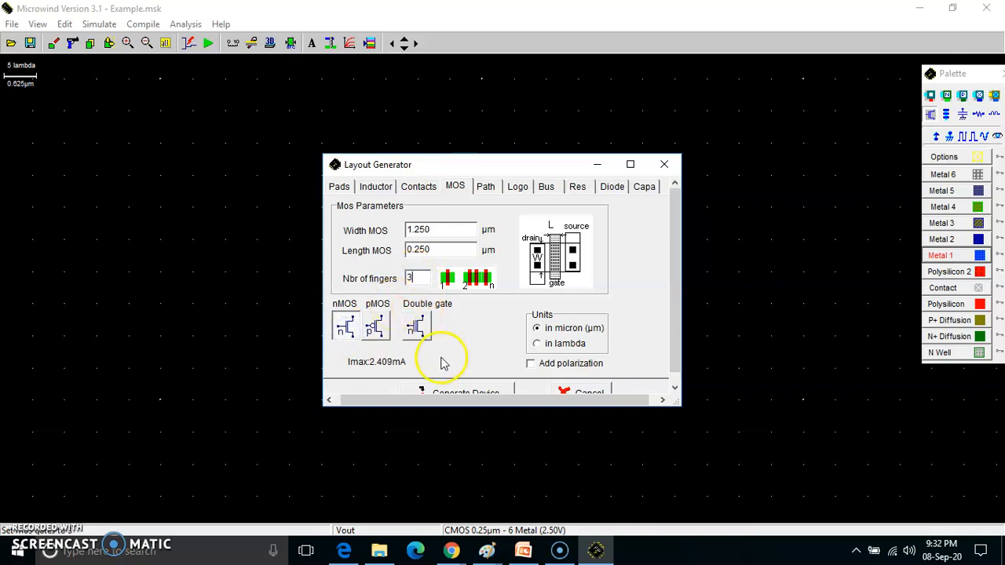
left_click(440, 388)
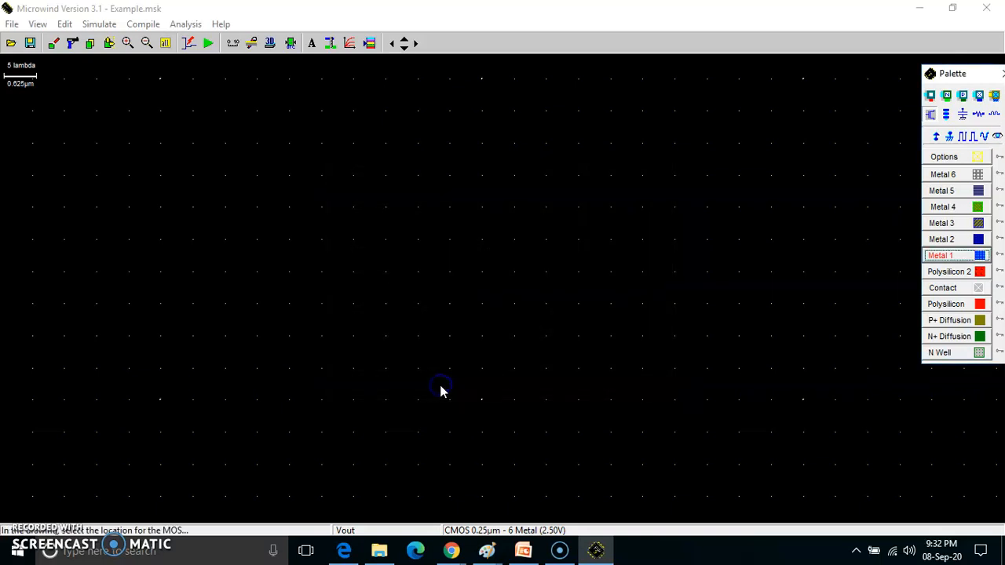
left_click(493, 369)
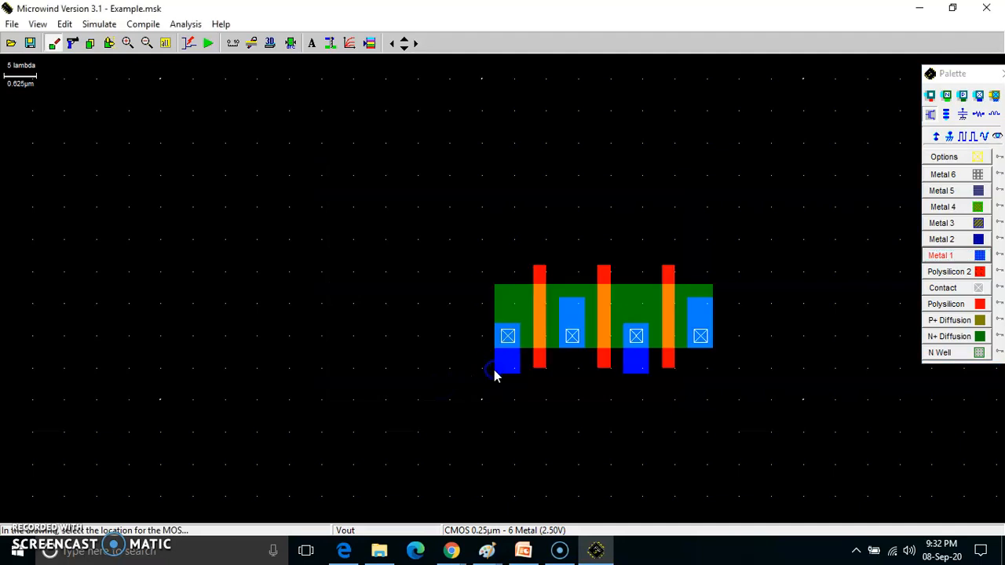
Generate a pMOS device with three fingers, 1.250 µm width and 0.250 µm length, and place it above the nMOS device
left_click(931, 115)
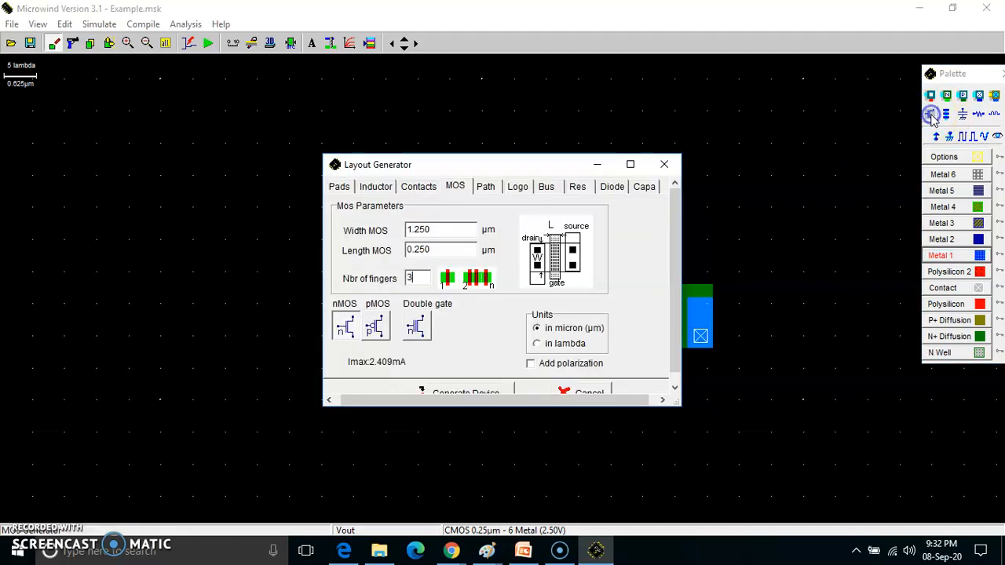
left_click(375, 328)
left_click(446, 390)
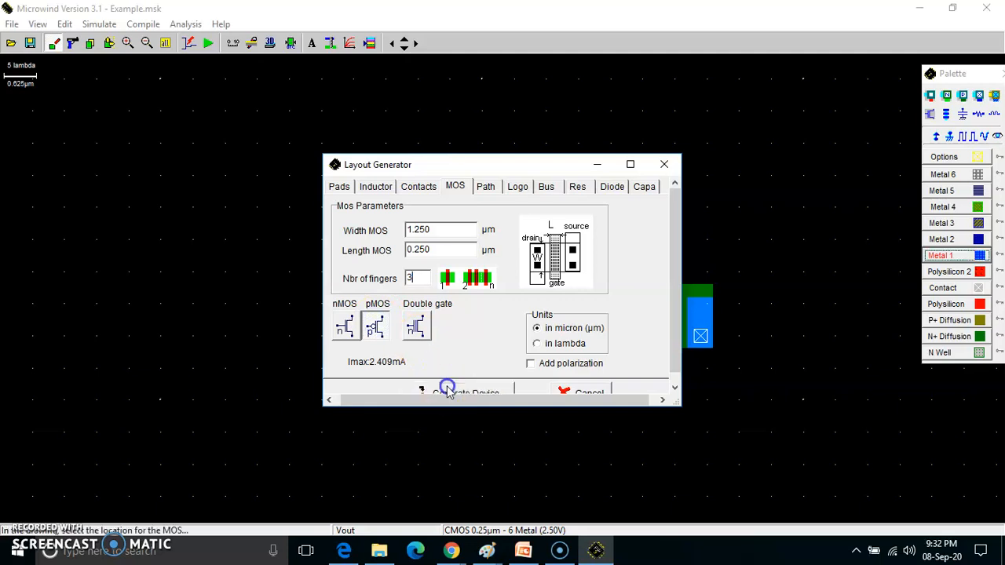
left_click(525, 132)
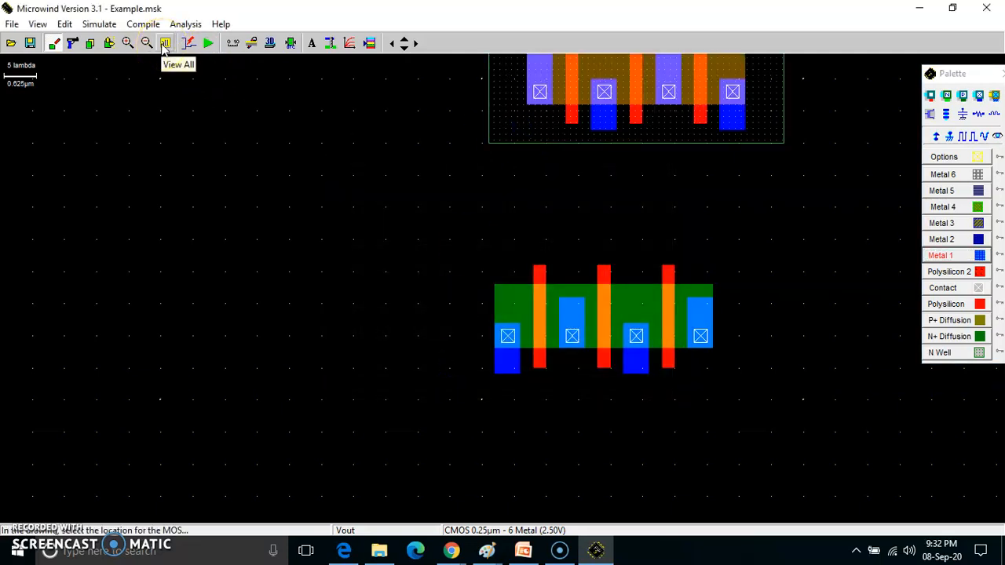
Extend the three pMOS gates downward with polysilicon strips about 2 x 19 lambda, and move the nMOS device up to align with them
left_click(165, 44)
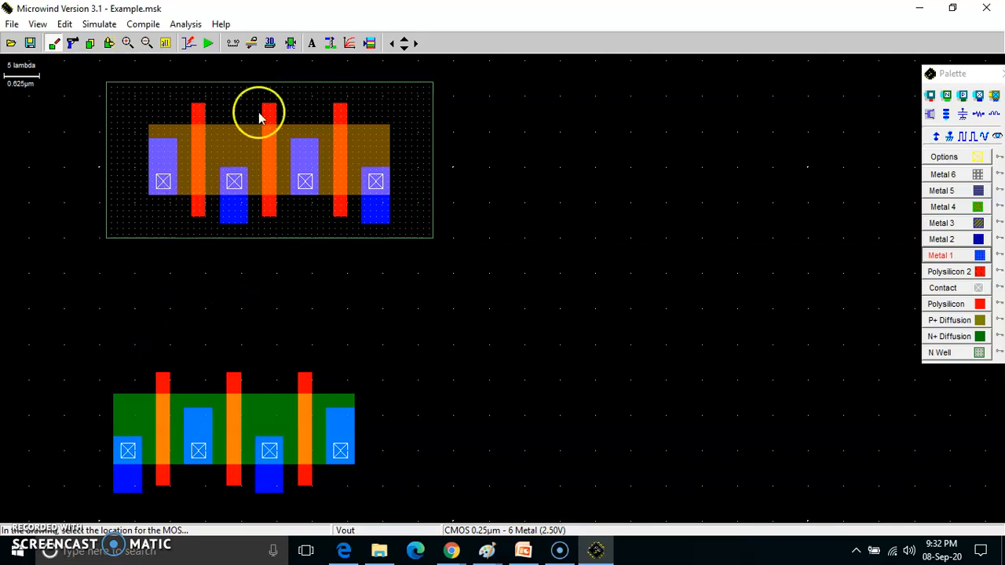
left_click(947, 305)
left_click_drag(192, 218, 204, 349)
left_click_drag(264, 220, 275, 349)
left_click_drag(336, 213, 346, 362)
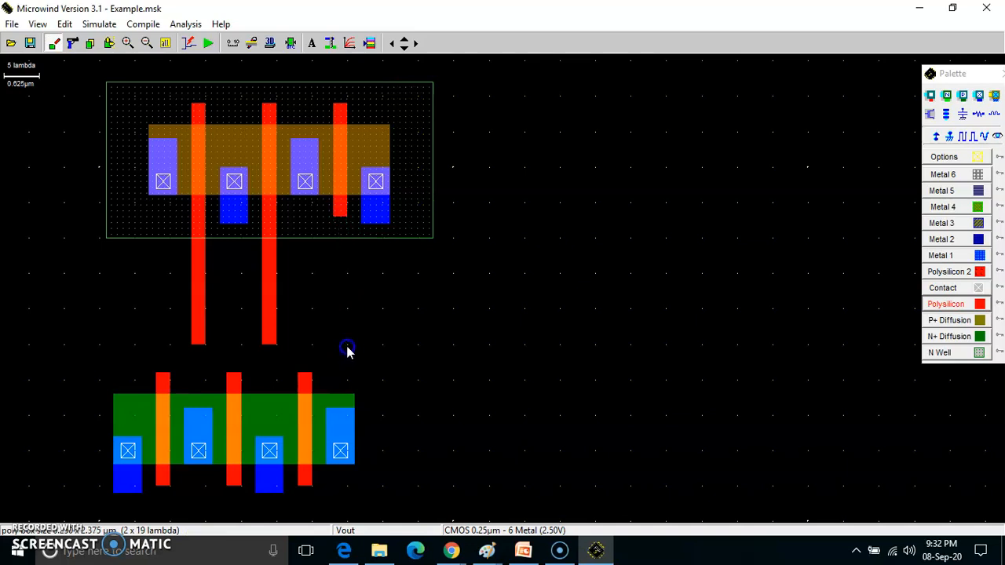
left_click_drag(346, 347, 348, 348)
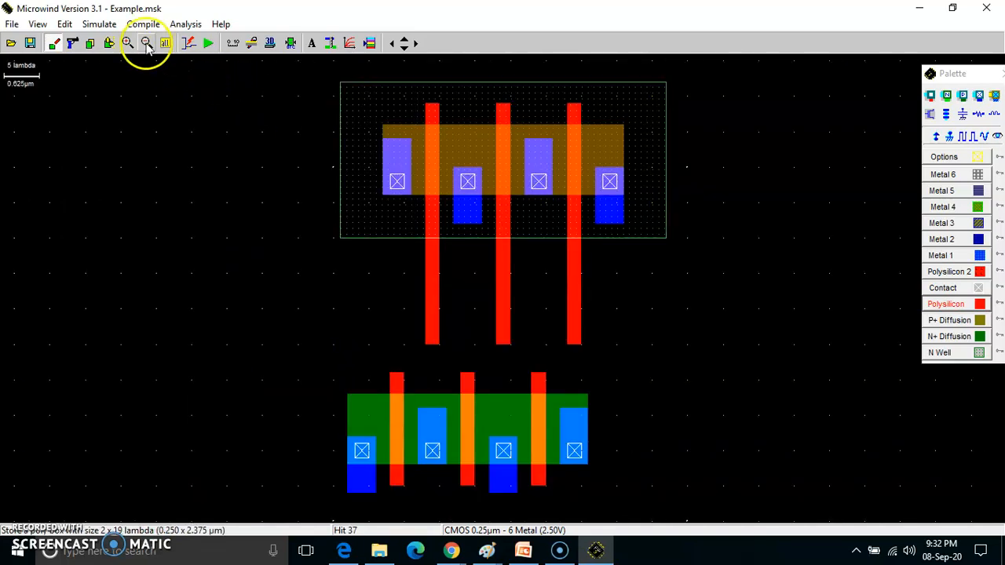
left_click(111, 45)
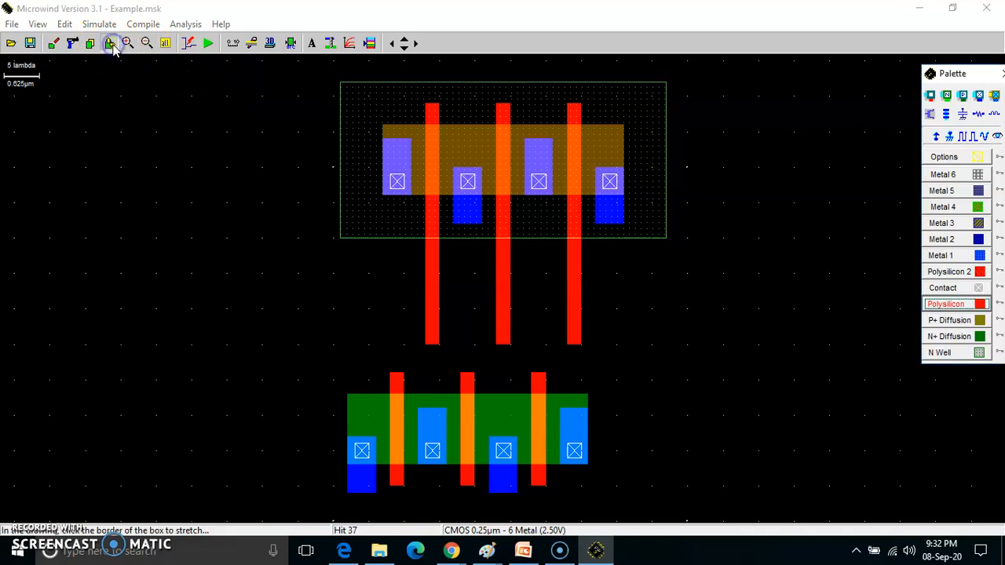
left_click_drag(325, 371, 665, 487)
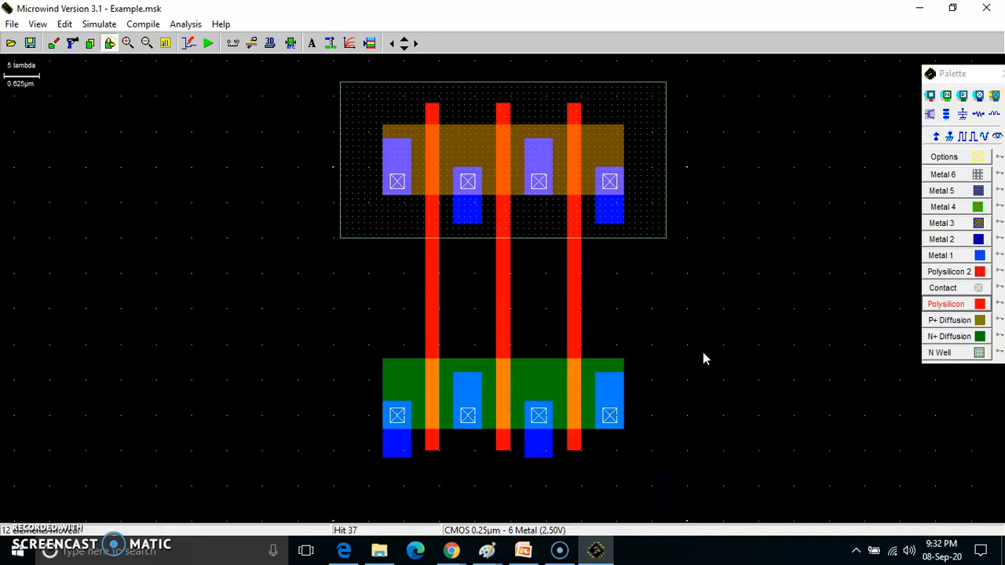
Place Vdd+ supplies in the N well's upper right corner and on the leftmost pMOS contact's metal
left_click(936, 135)
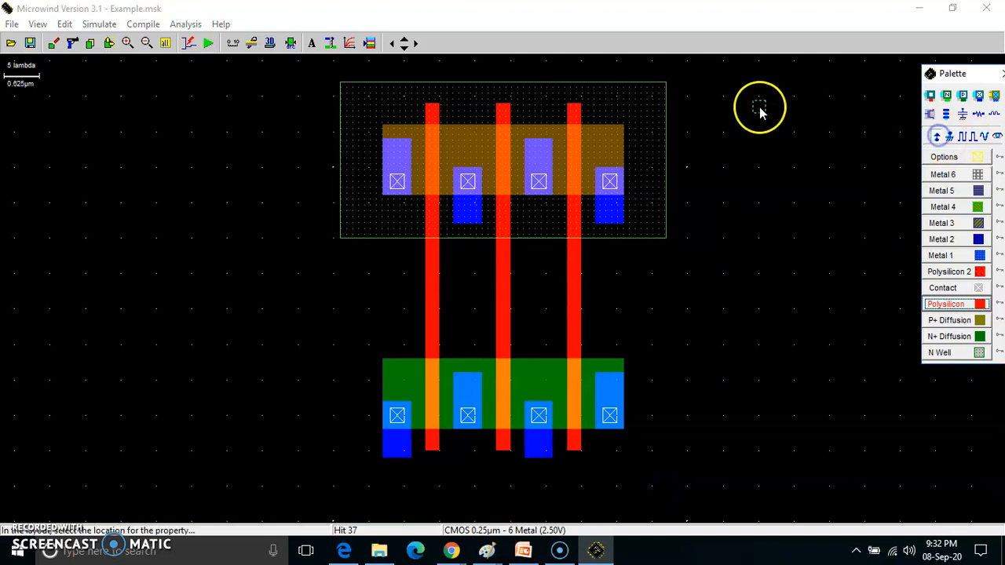
left_click(645, 105)
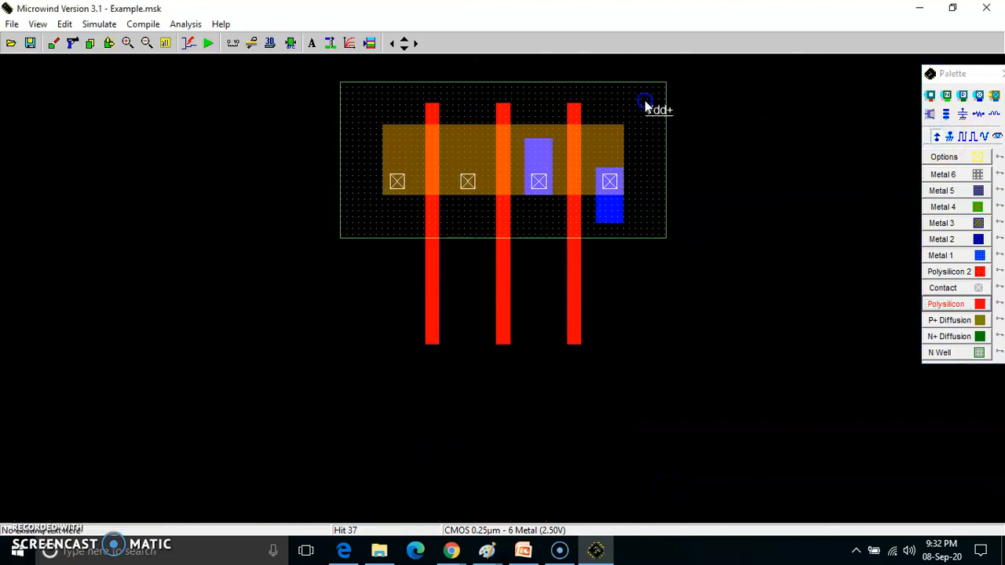
left_click(936, 136)
left_click(398, 160)
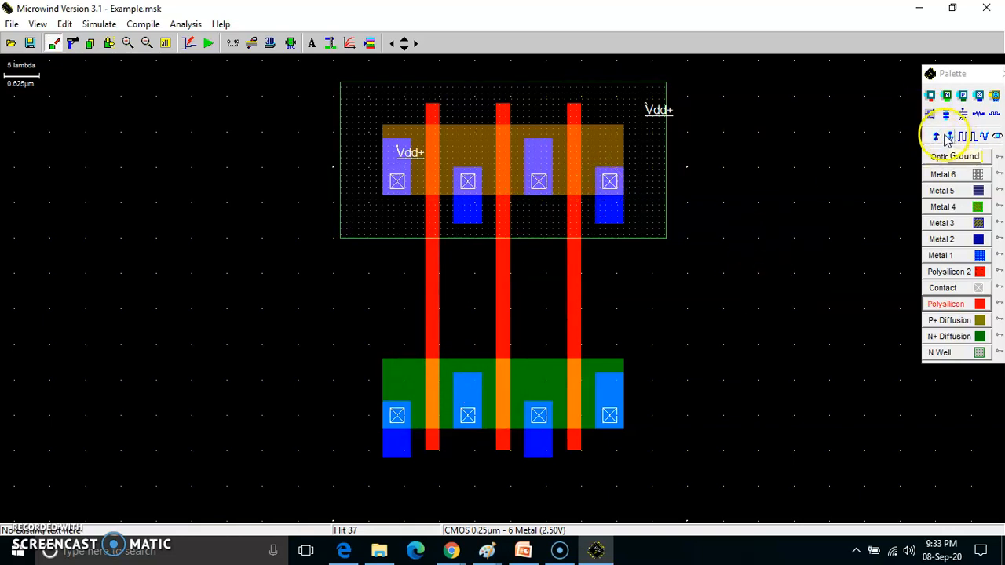
Connect the second and fourth nMOS contacts to the rightmost pMOS contact with Metal 1, using a horizontal link about 24 x 2 lambda
left_click(966, 257)
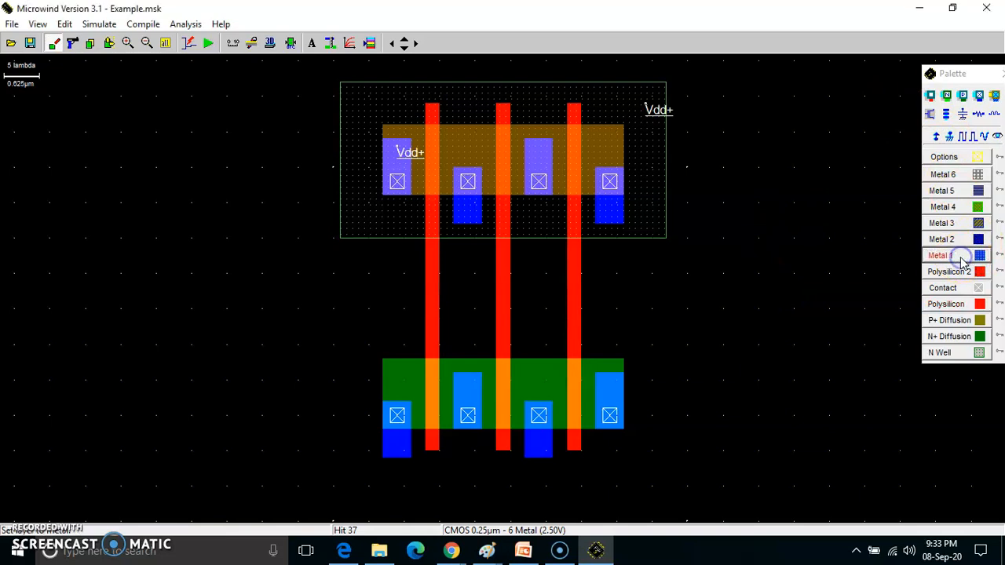
left_click_drag(454, 358, 481, 306)
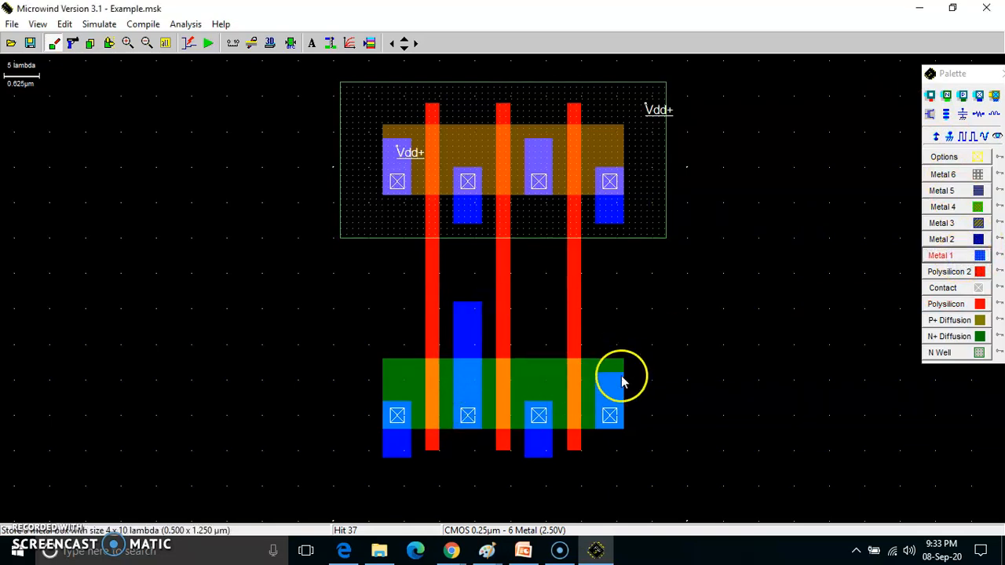
left_click_drag(597, 379, 625, 376)
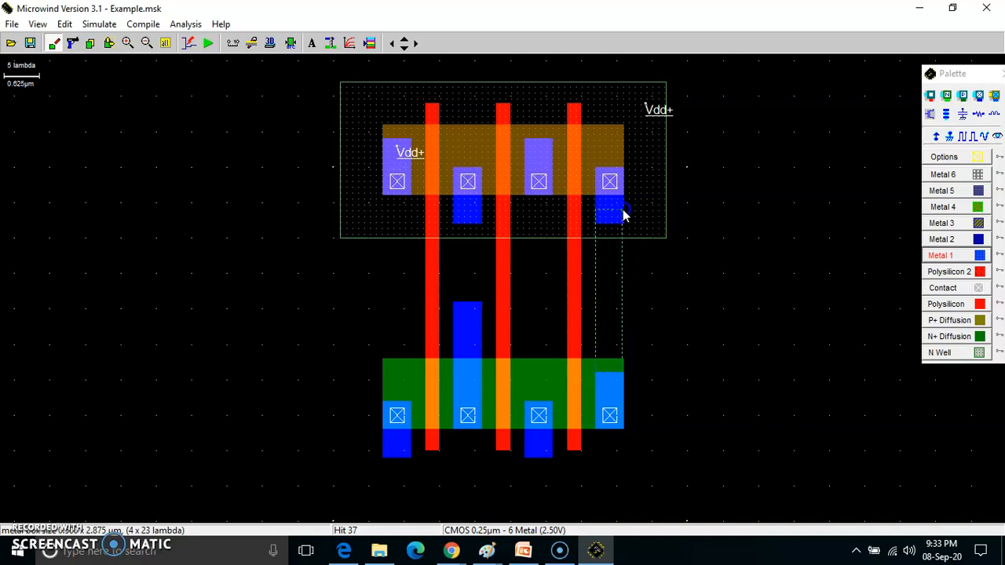
left_click_drag(625, 216, 624, 216)
left_click_drag(460, 310, 627, 320)
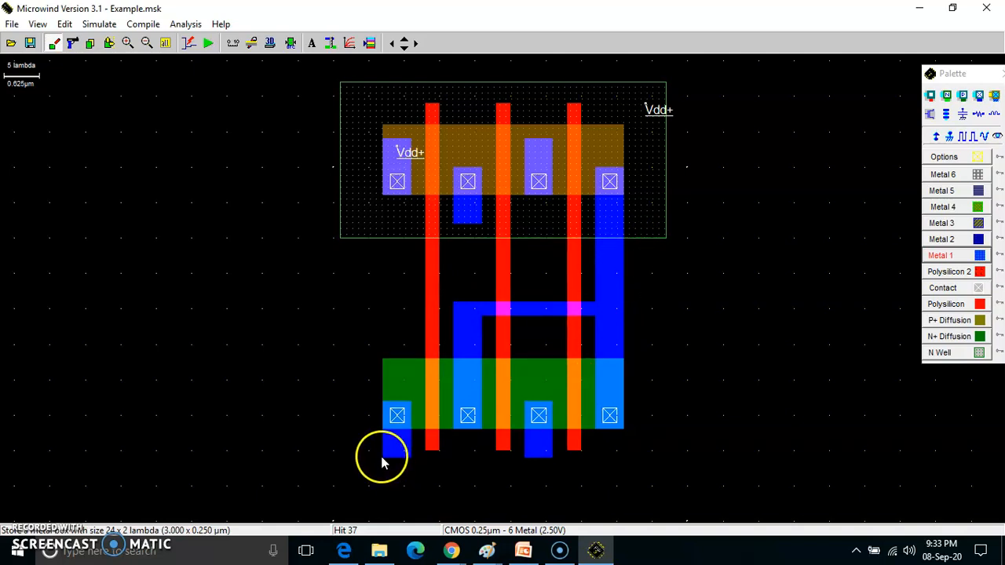
Join the first and third nMOS contacts below the device with Metal 1, and place a Vss- ground on the third contact's metal
left_click_drag(382, 461, 410, 499)
left_click_drag(526, 458, 551, 491)
left_click_drag(384, 494, 537, 495)
left_click_drag(564, 496, 554, 497)
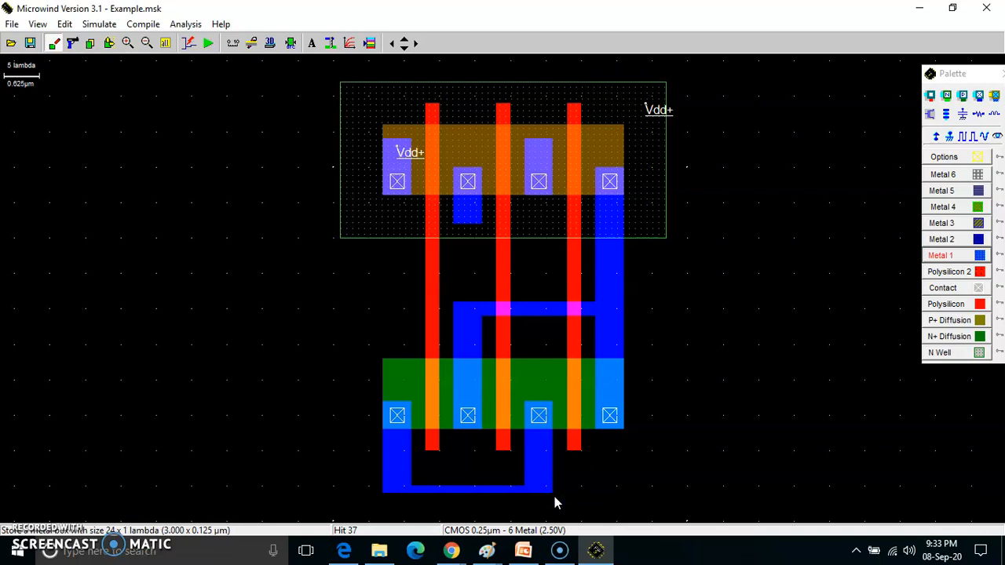
left_click(948, 138)
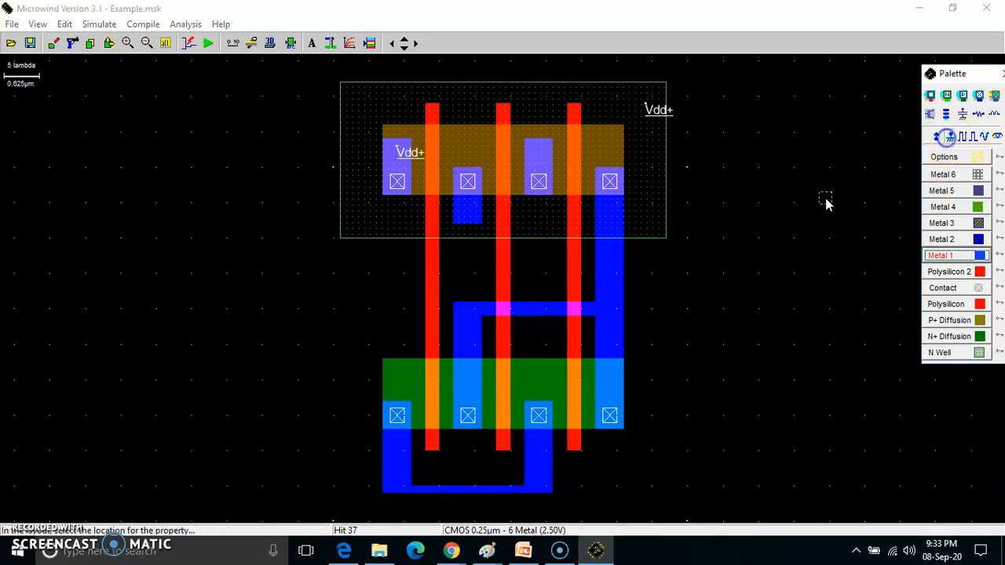
left_click(543, 469)
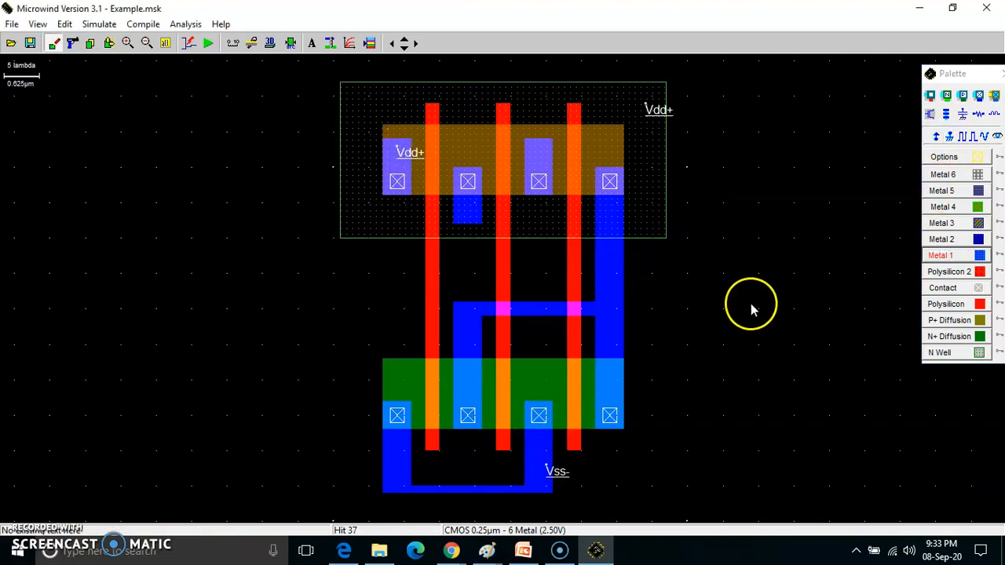
Assign a clock labelled C to the rightmost polysilicon gate
left_click(964, 137)
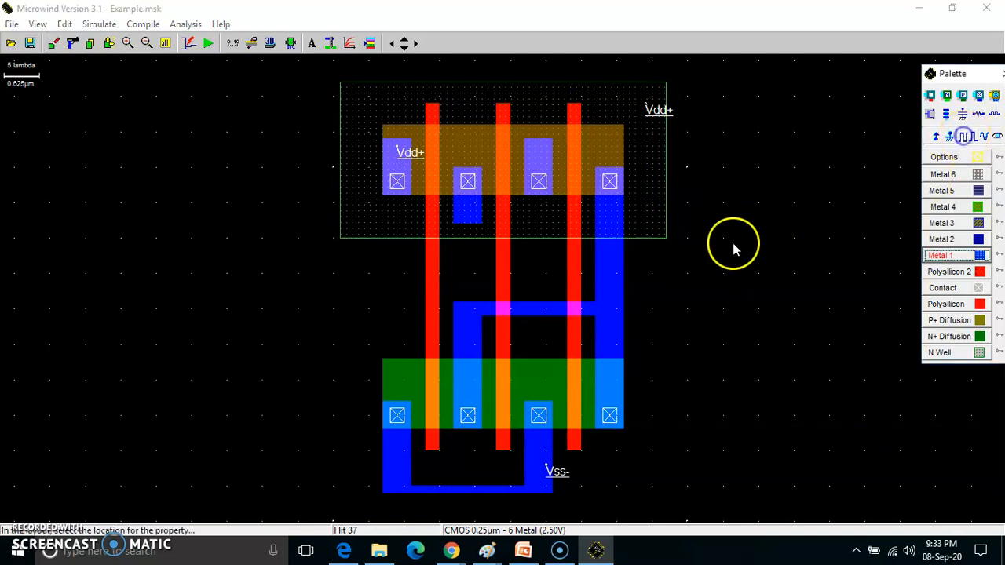
left_click(575, 274)
double_click(428, 201)
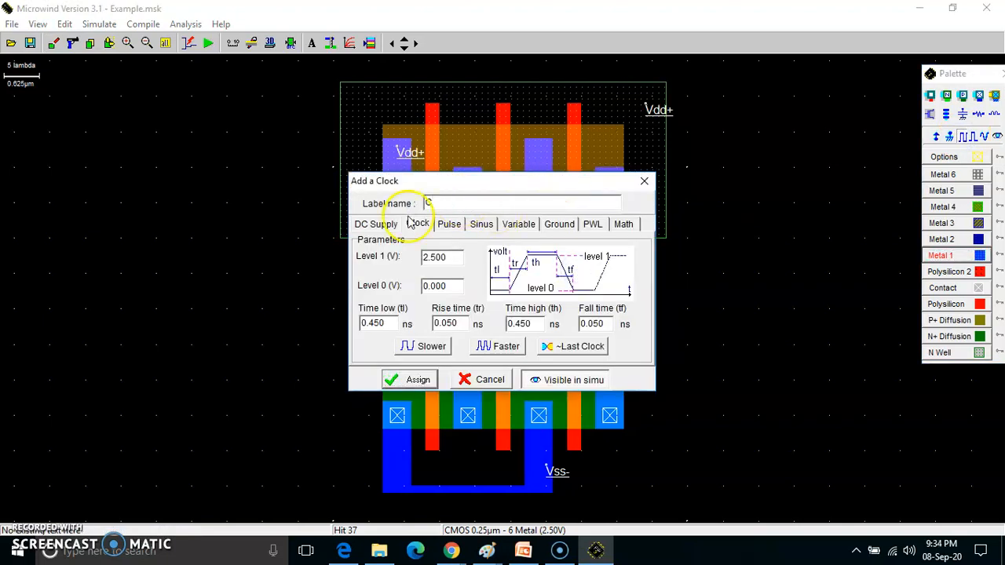
left_click(405, 379)
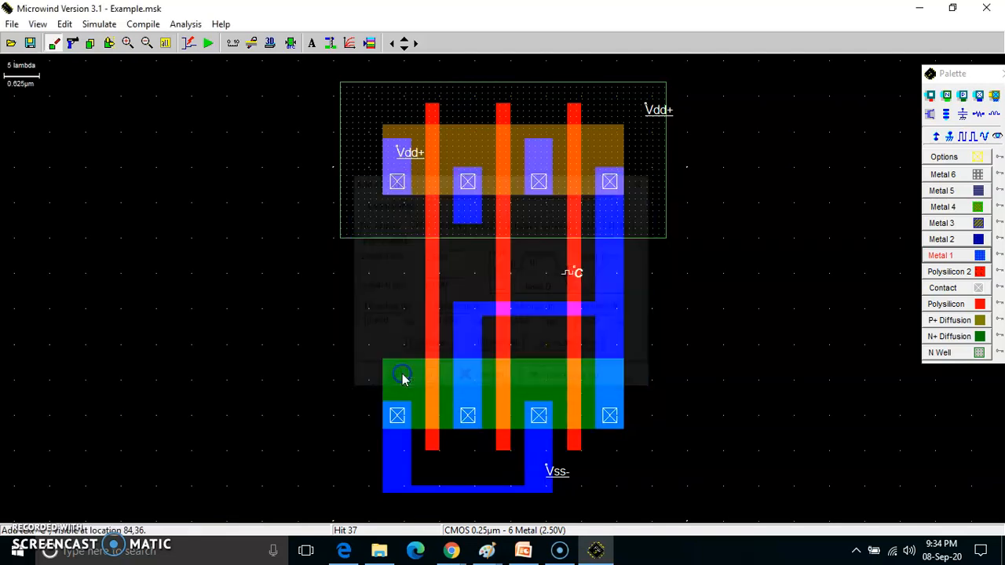
Assign a clock labelled B to the middle polysilicon gate
left_click(962, 138)
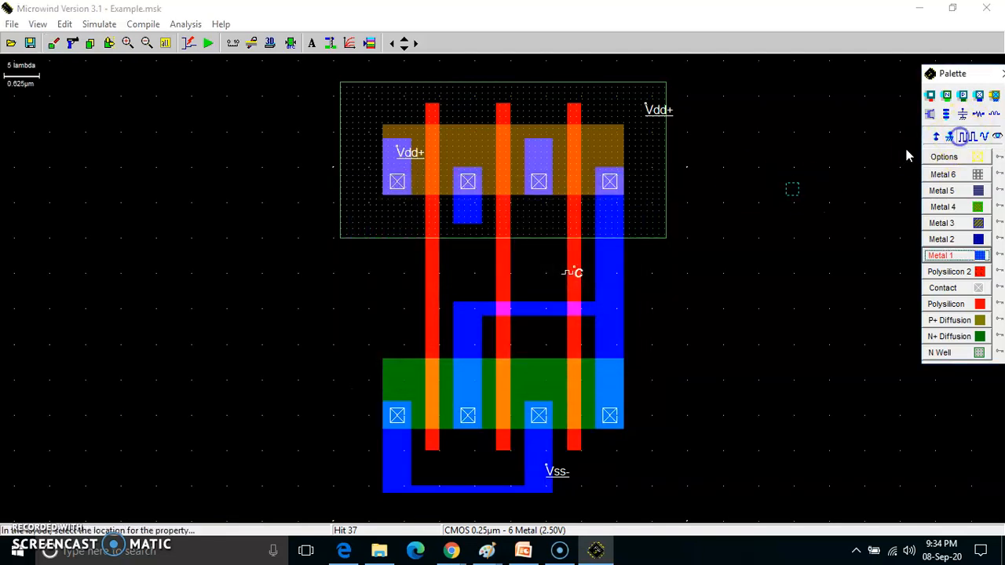
left_click(504, 288)
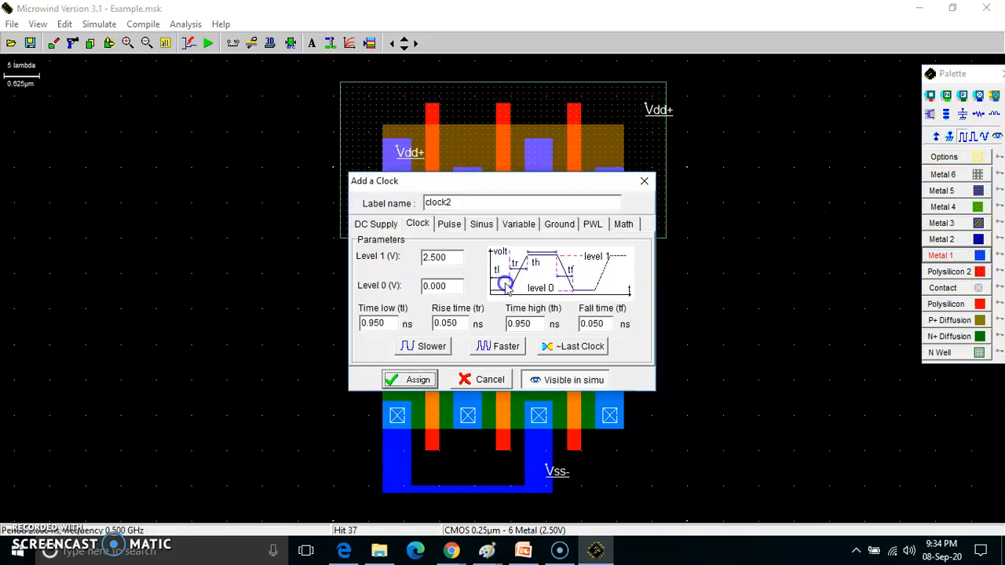
double_click(460, 202)
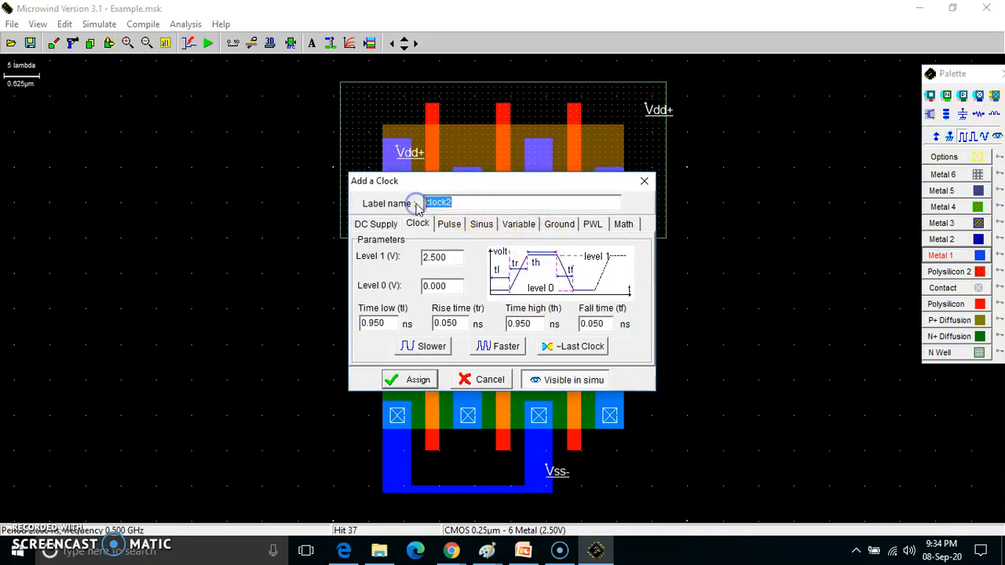
type("B")
left_click(411, 380)
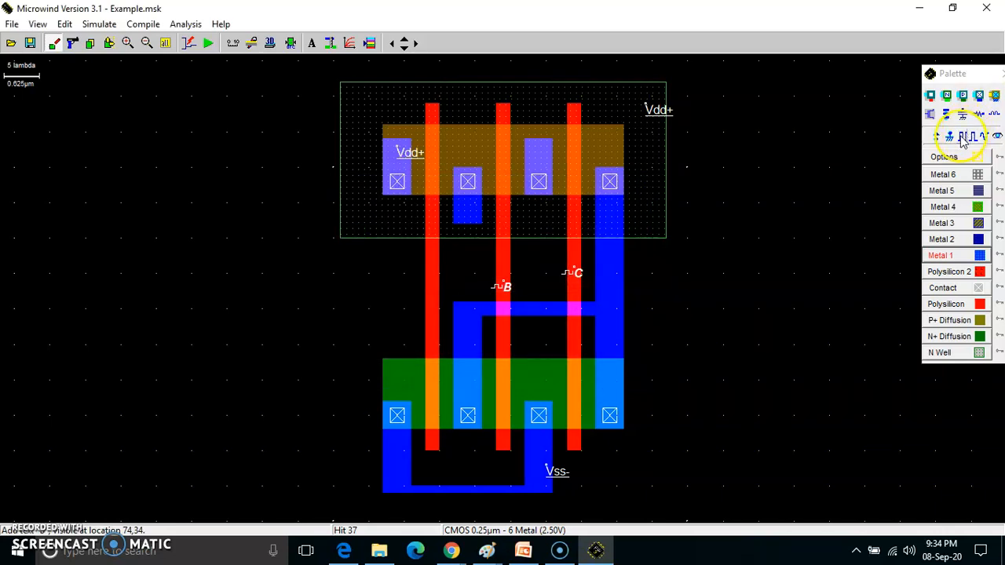
Assign a clock labelled A to the leftmost polysilicon gate
left_click(965, 137)
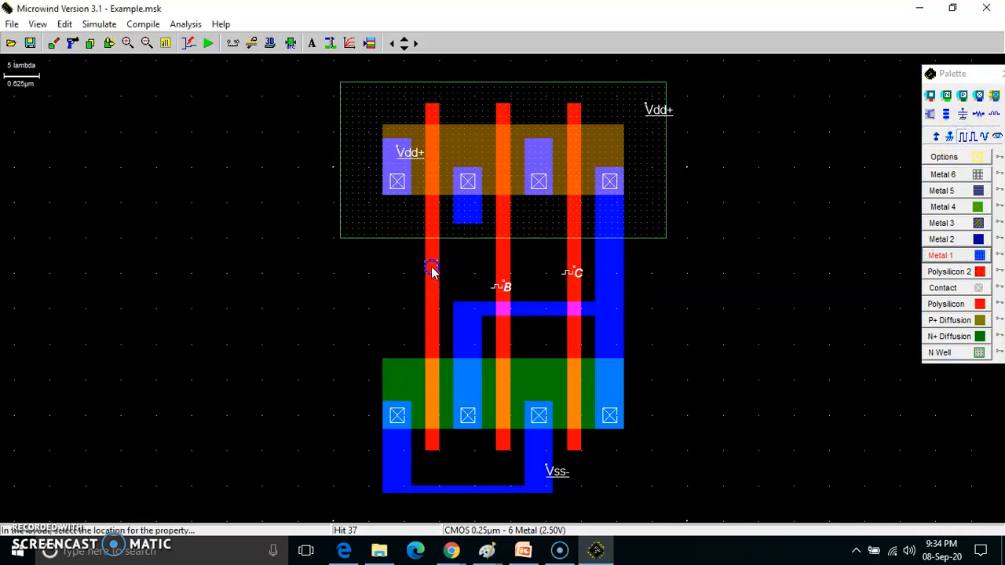
left_click(432, 270)
double_click(433, 203)
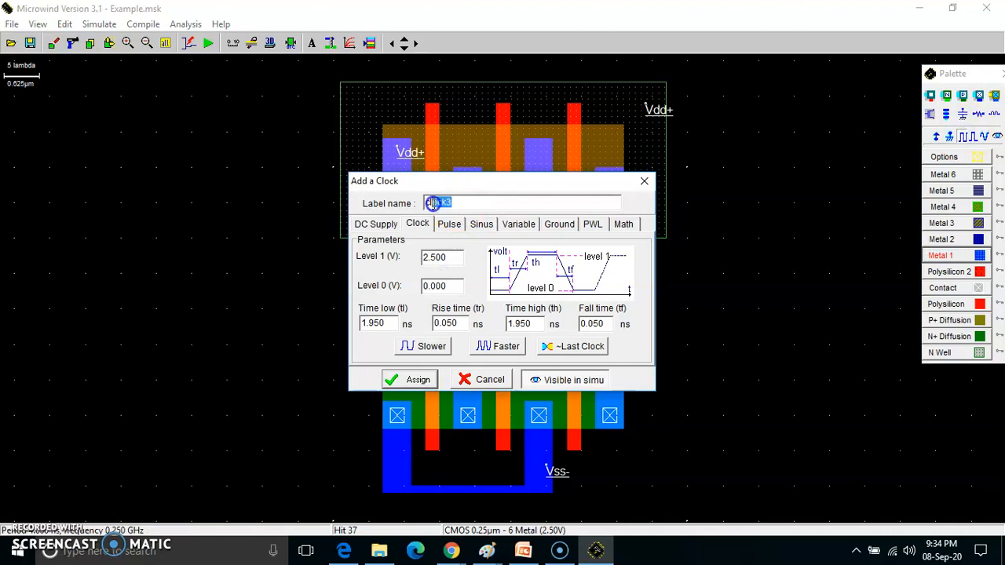
type("A")
left_click(399, 380)
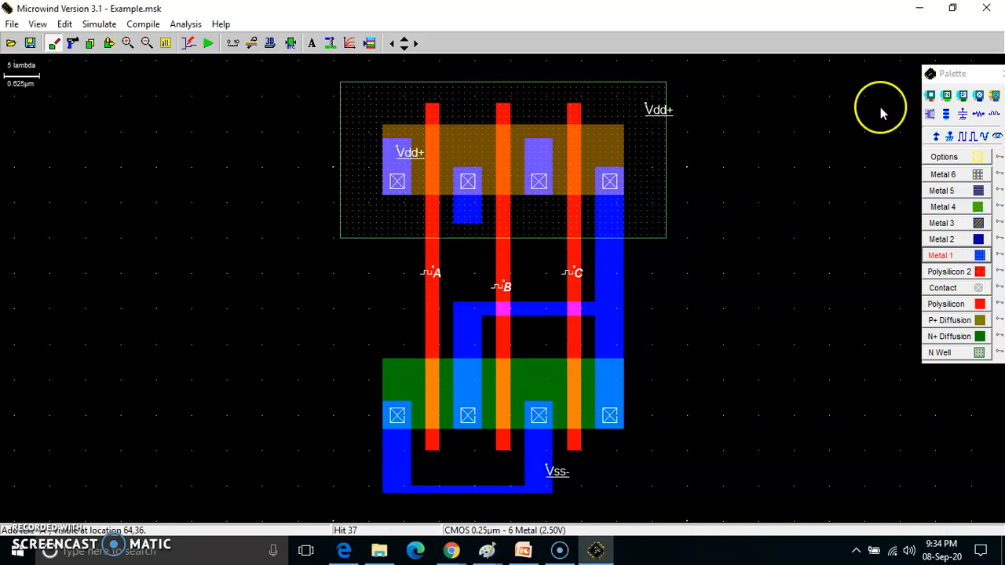
Add a simulation-visible node labelled Vout on the output metal at the junction with the horizontal link
left_click(997, 137)
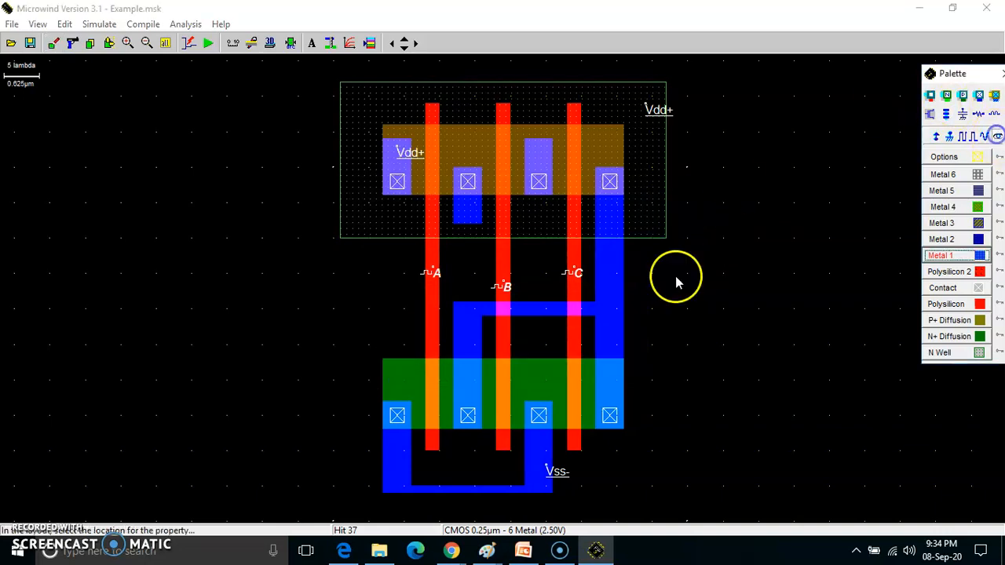
left_click(611, 306)
double_click(424, 204)
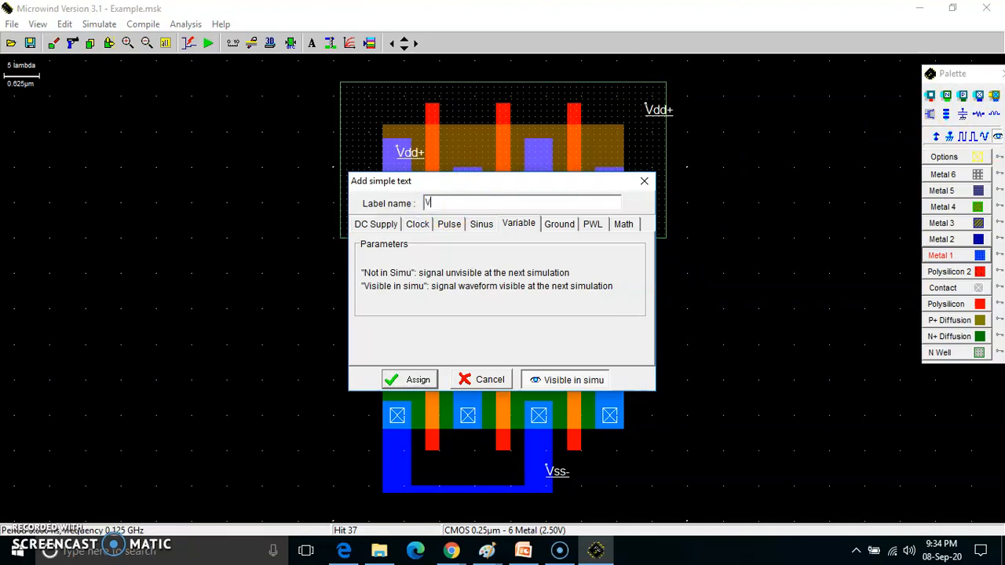
left_click(411, 378)
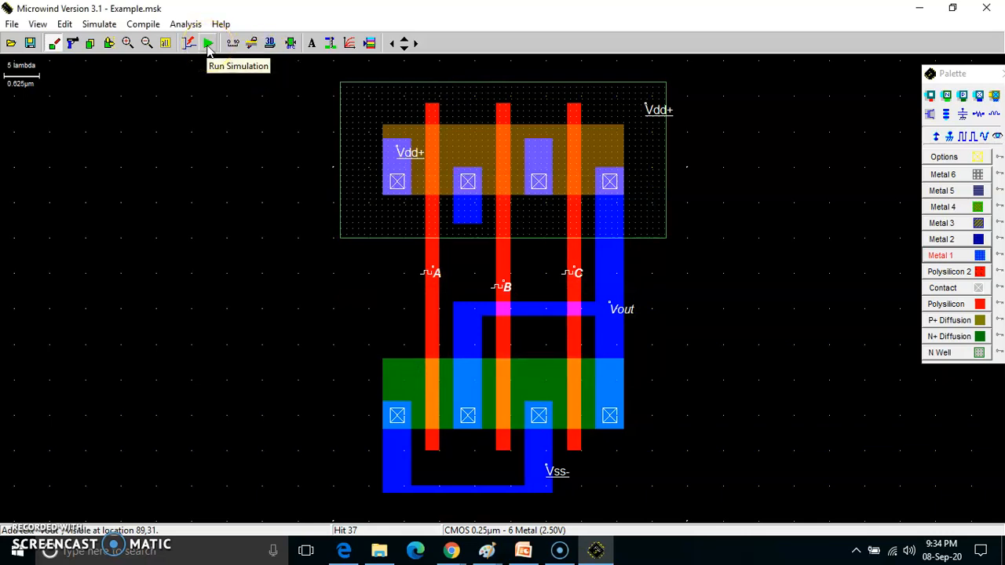
Run and reset the analog simulation to examine Vout against inputs A, B and C, and close the waveforms
left_click(208, 45)
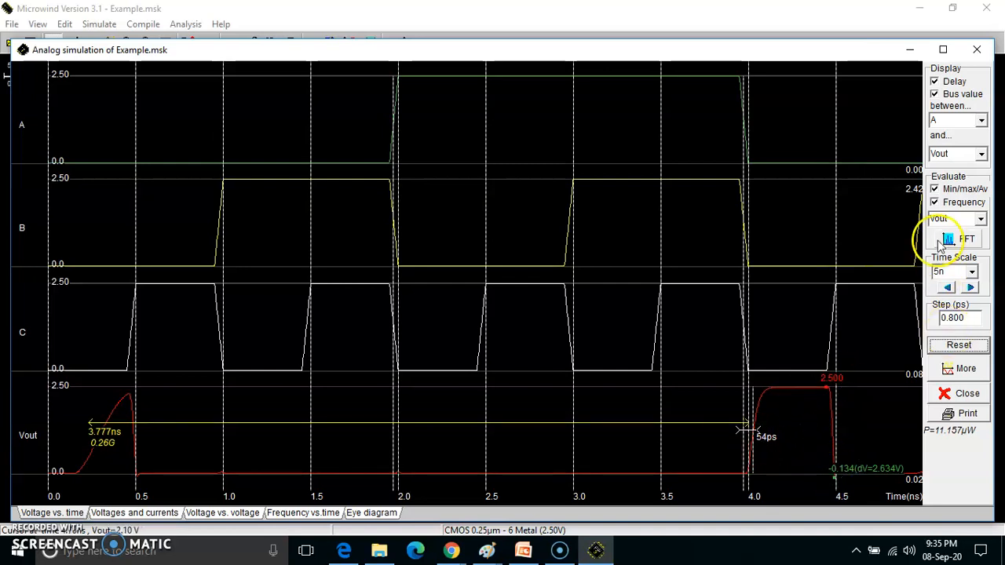
left_click(952, 344)
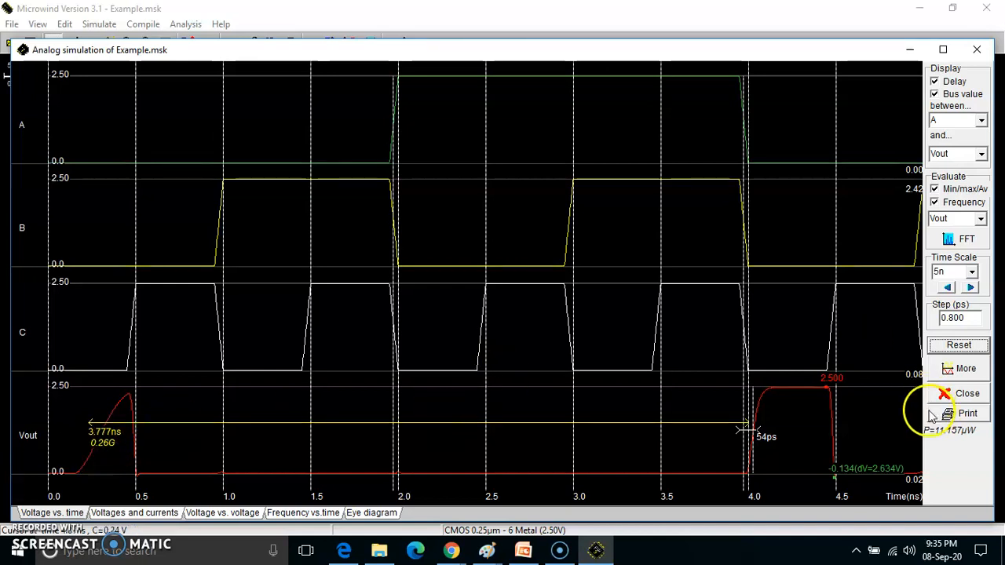
left_click(975, 51)
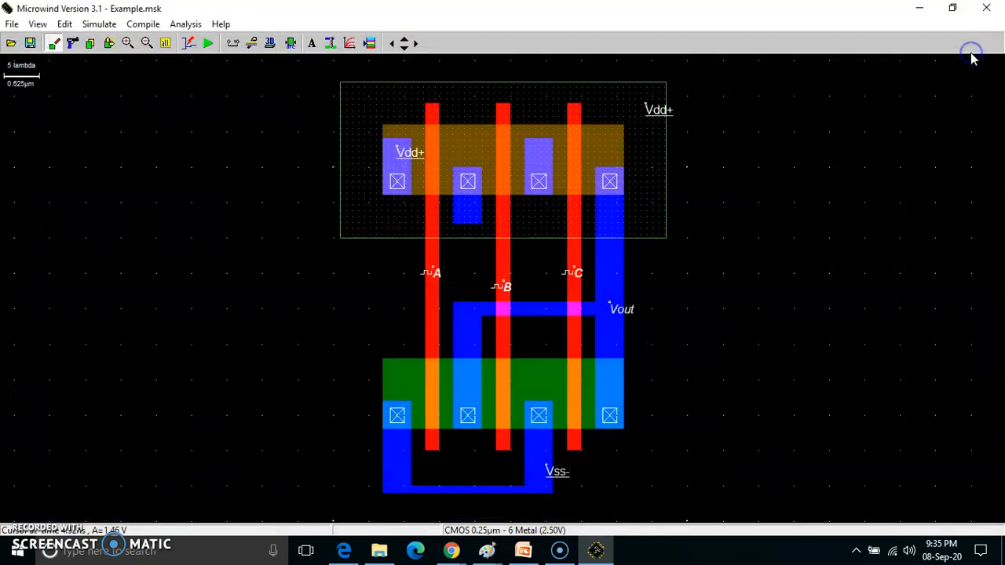
Add a 0.004 pF capacitor to ground on the output metal above Vout, and rerun the analog simulation to examine its effect
left_click(369, 44)
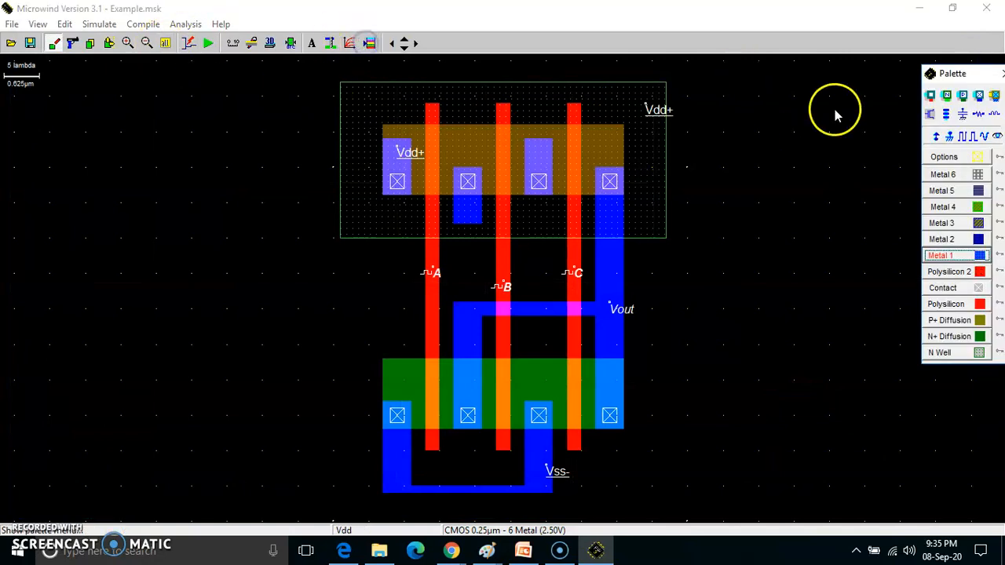
left_click(964, 117)
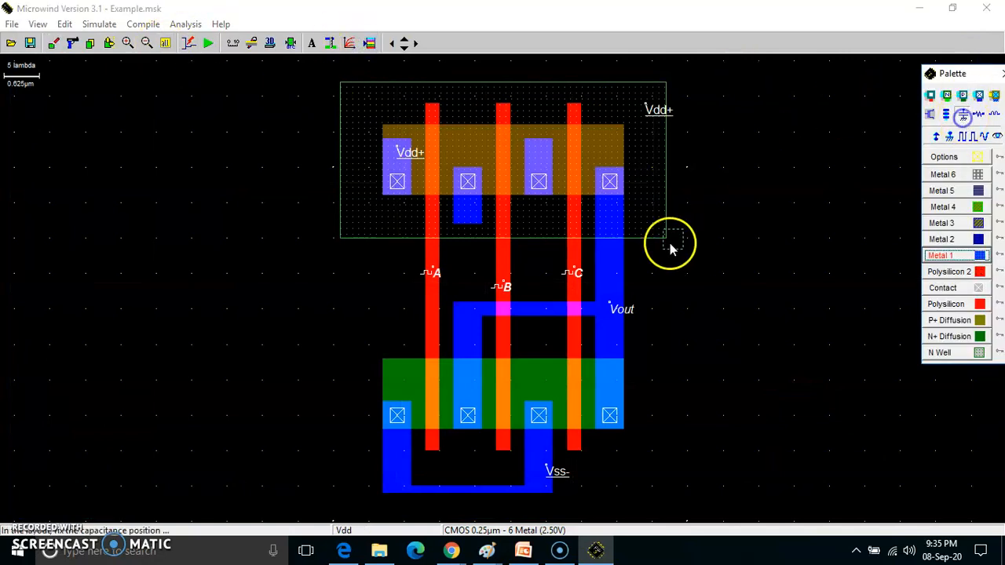
left_click(609, 277)
left_click(322, 204)
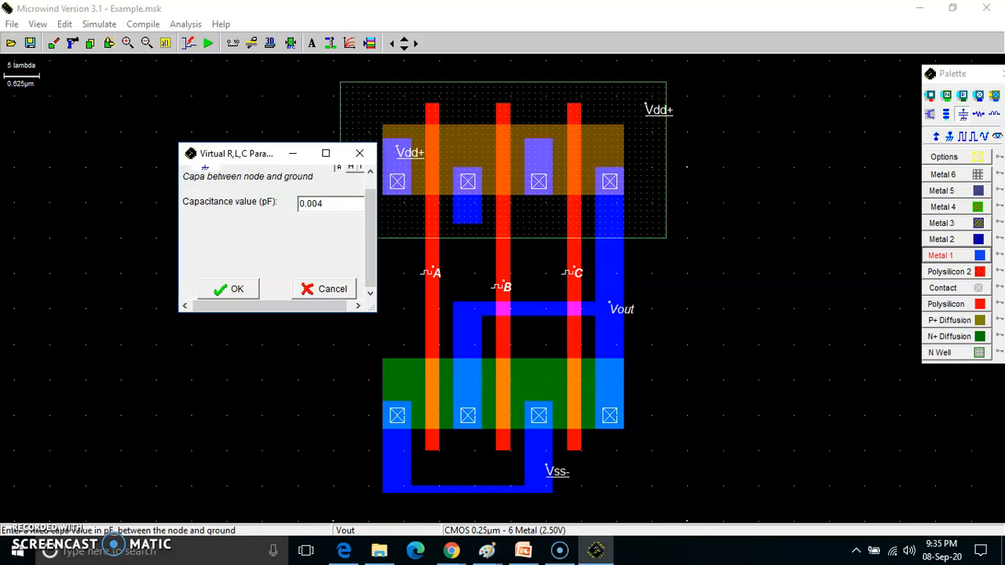
left_click(231, 288)
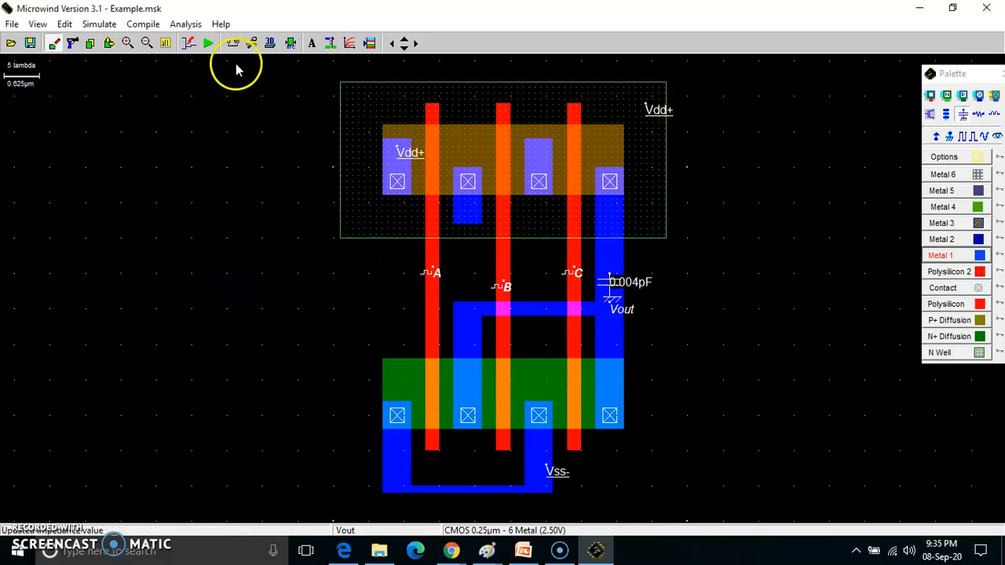
left_click(208, 44)
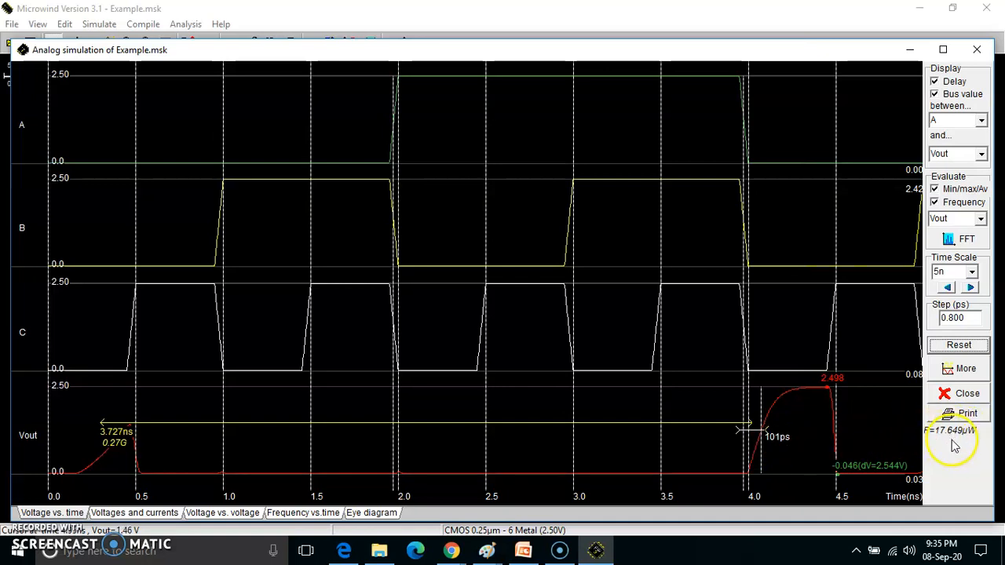
left_click(975, 51)
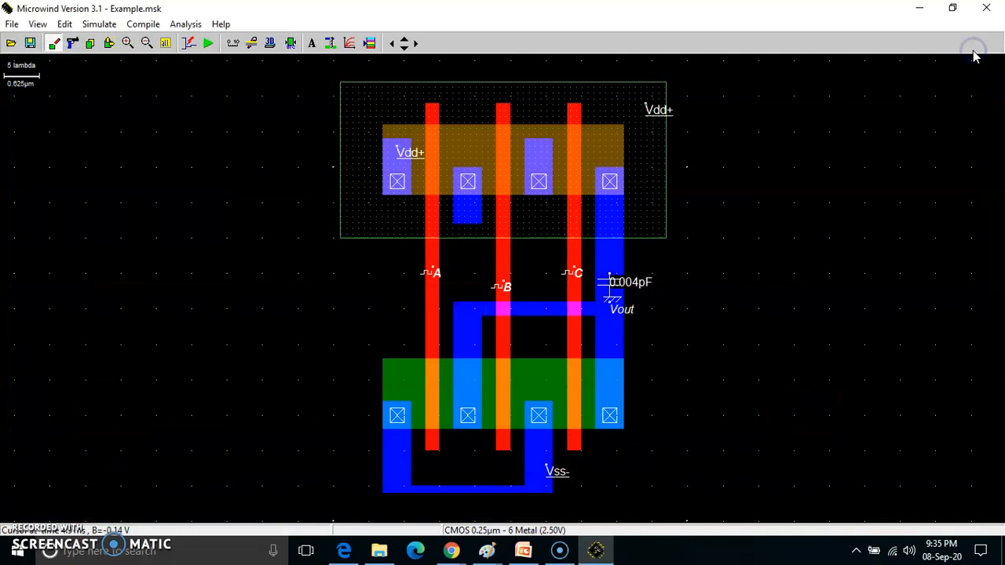
Open 1A_1B_1C_CMOS Inverter_NAND_NOR from the Practicals Microwind folder in Word, maximized, to view the experiment report template
left_click(380, 550)
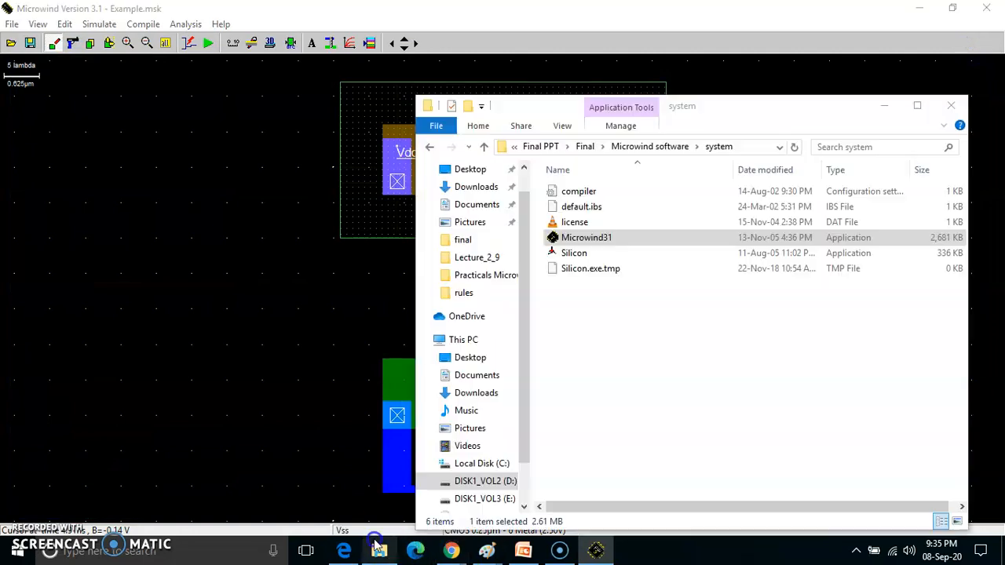
left_click(586, 147)
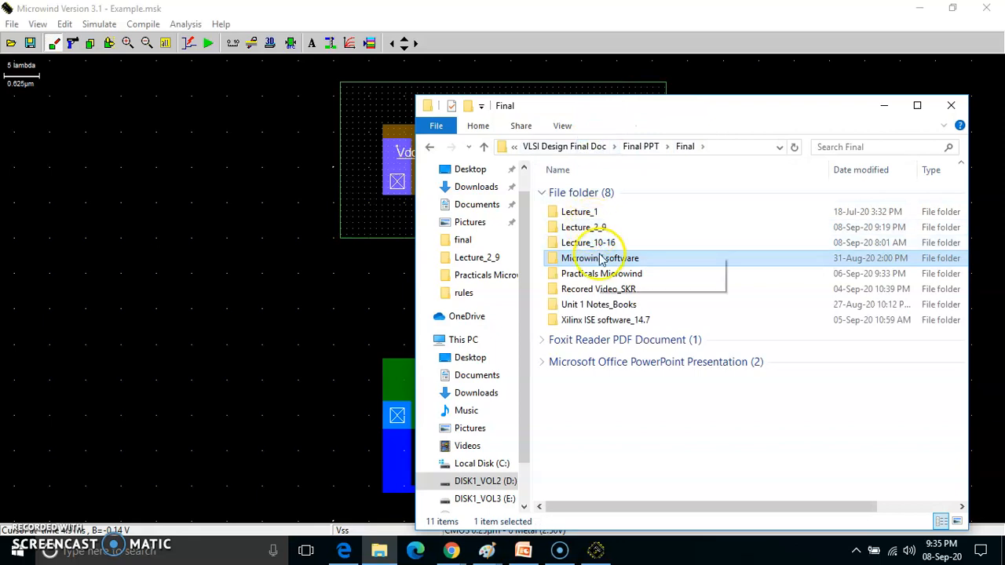
left_click(601, 275)
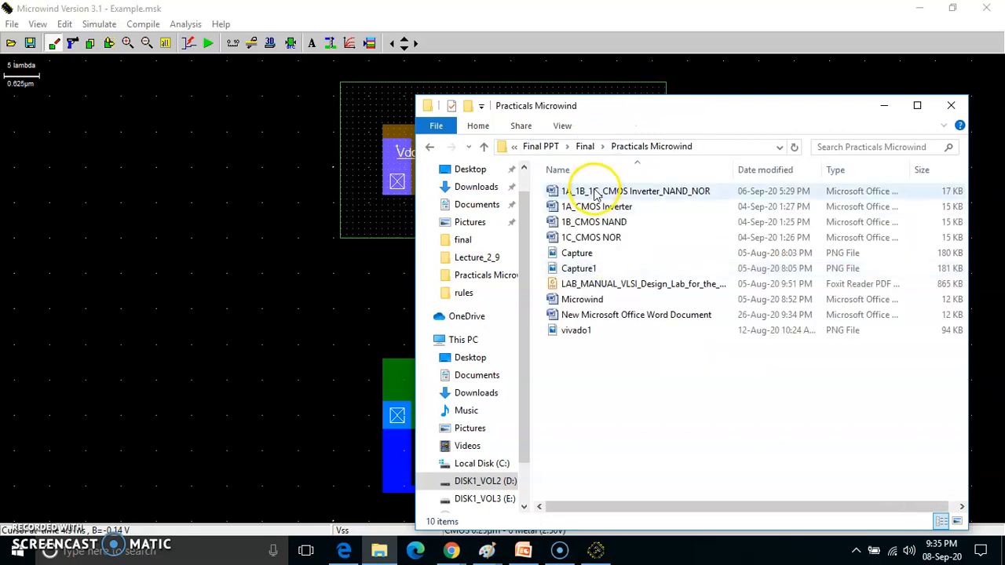
left_click(592, 192)
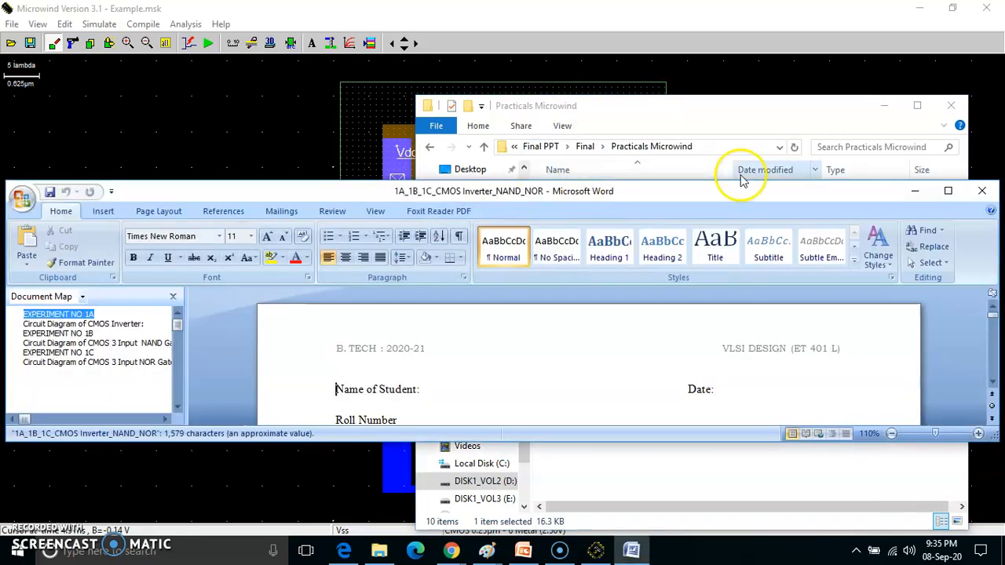
left_click(948, 193)
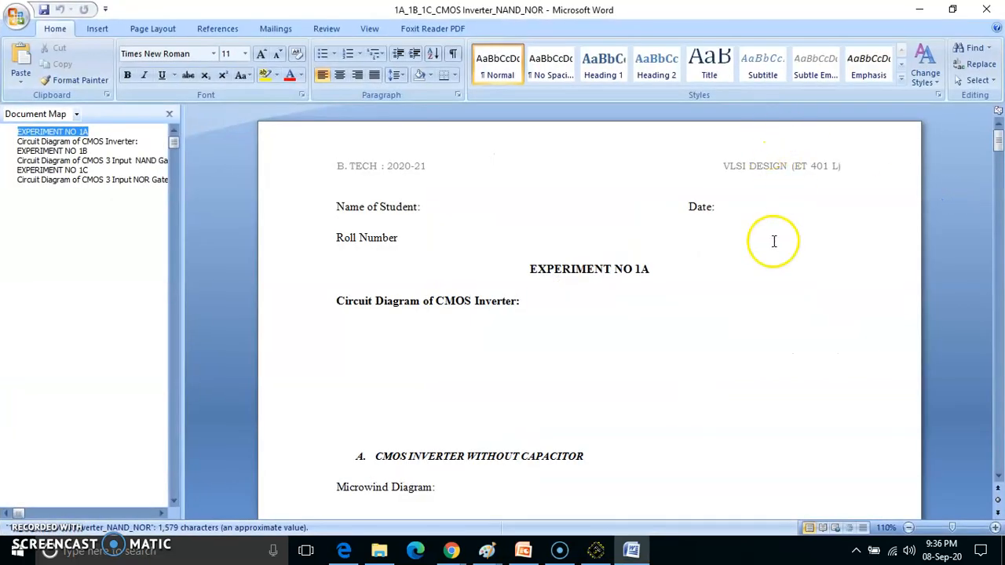
left_click(751, 345)
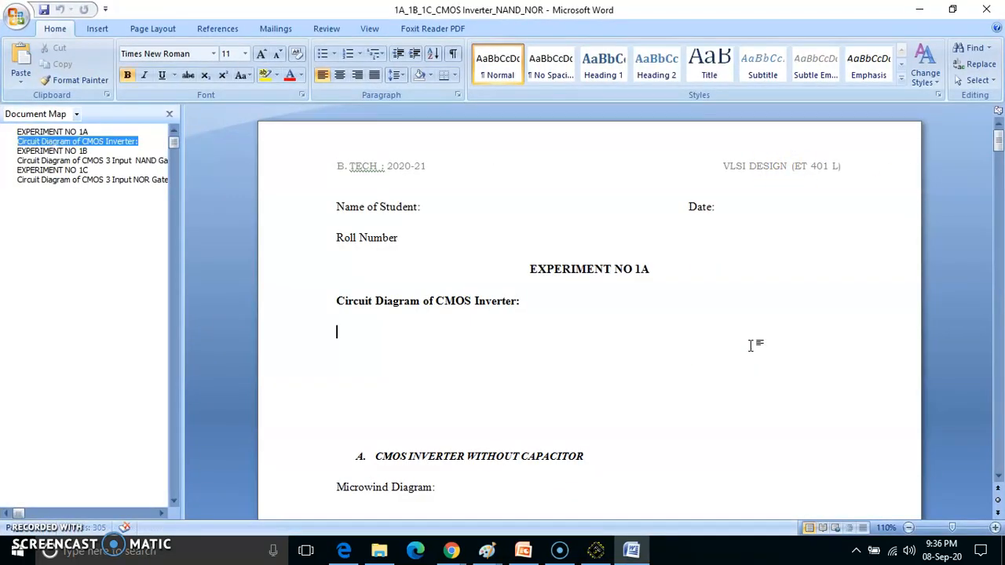
Read through the Experiment 1A CMOS inverter section, examining the fields required without and with a capacitor and the conclusion
key("Down")
key("Down")
key("Down")
key("Down")
key("Down")
key("Down")
key("Down")
key("Down")
key("Down")
key("Down")
key("Down")
key("Down")
key("Down")
key("Down")
key("Down")
key("Down")
key("Down")
key("Down")
key("Down")
key("Down")
key("Down")
key("Down")
key("Down")
key("Down")
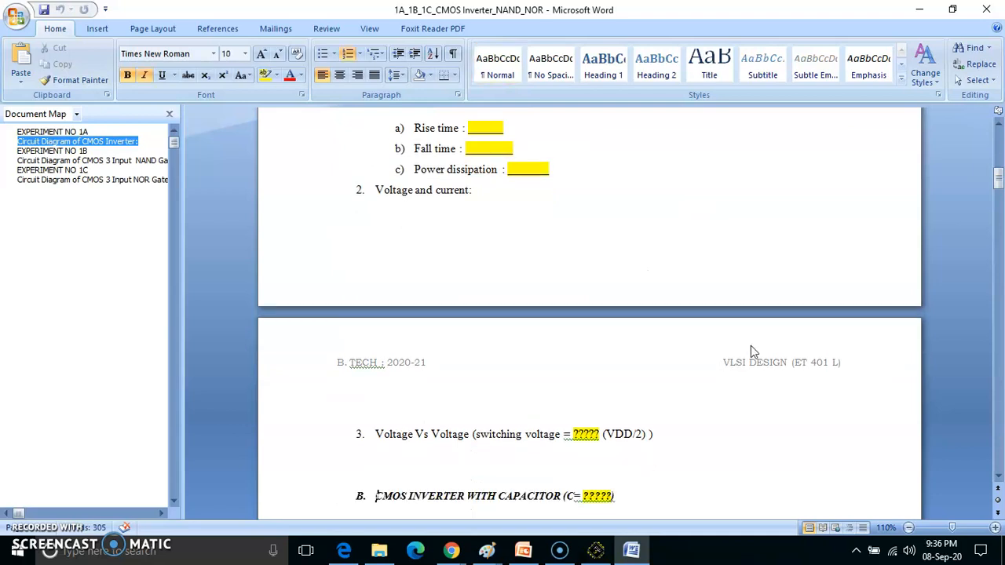
key("Down")
key("Down")
key("Down")
key("Down")
key("Down")
key("Down")
key("Down")
key("Down")
key("Down")
key("Down")
key("Down")
key("Down")
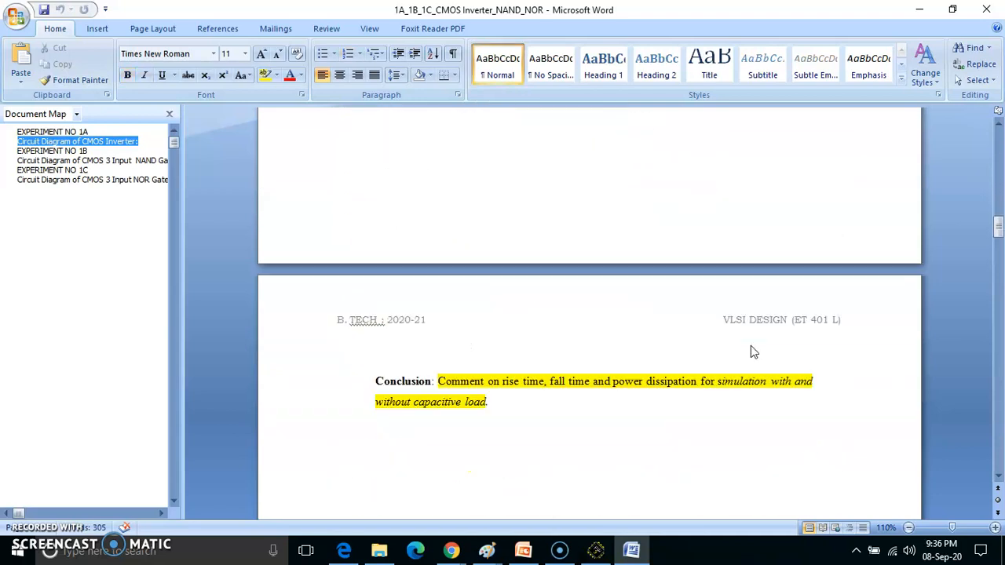
Review the Experiment 1B three-input NAND gate section, examining its Microwind diagram, output waveform, rise time, fall time and power dissipation fields
key("Down")
key("Down")
key("Down")
key("Down")
key("Down")
key("Down")
key("Down")
key("Down")
key("Down")
key("Down")
key("Down")
key("Down")
key("Down")
key("Down")
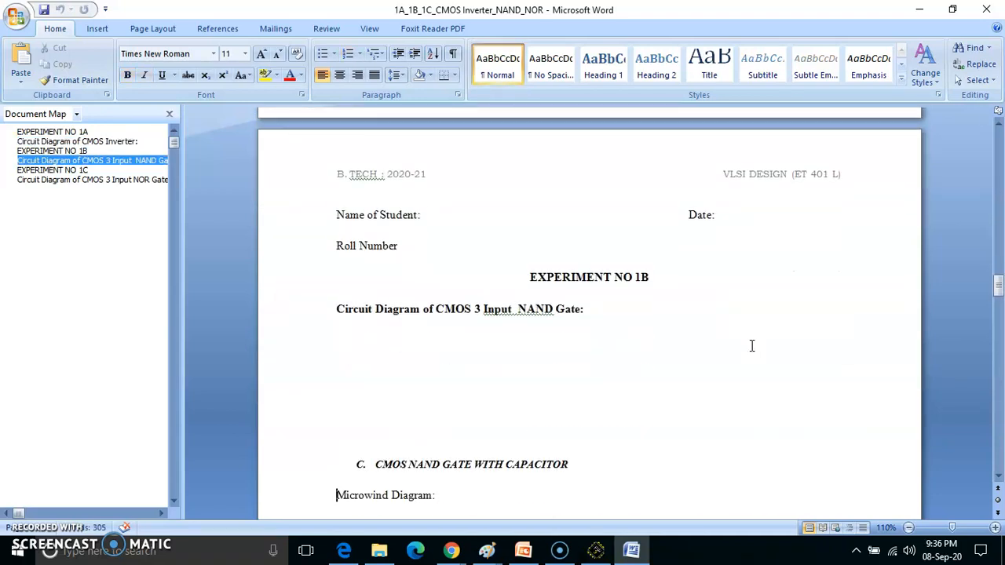
key("Down")
key("Down")
key("Down")
key("Down")
key("Down")
key("Down")
key("Down")
key("Down")
key("Down")
key("Down")
key("Down")
key("Down")
key("Down")
key("Down")
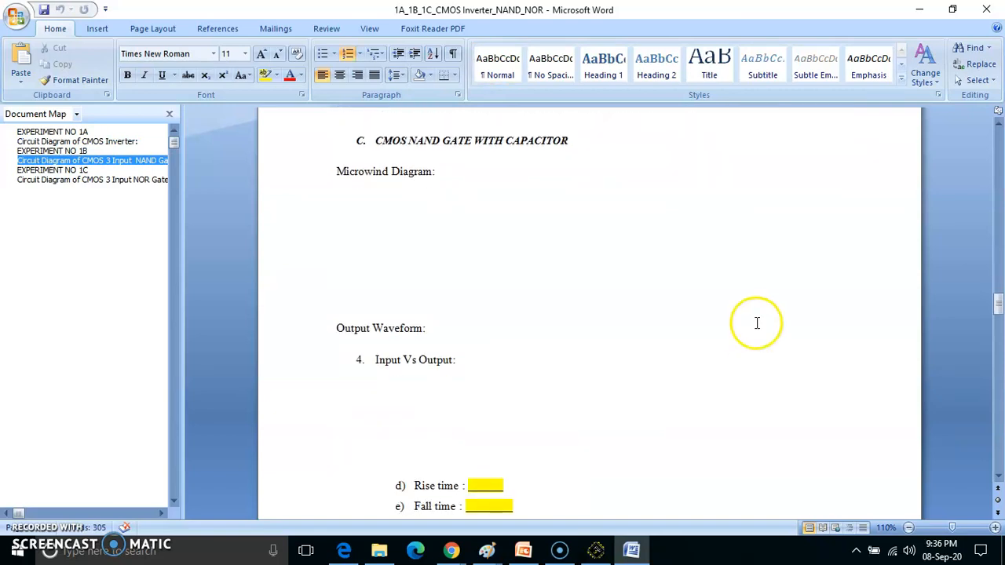
key("Down")
key("Down")
key("Down")
key("Down")
key("Down")
key("Down")
key("Down")
key("Down")
key("Down")
key("Down")
key("Down")
key("Down")
key("Down")
key("Down")
key("Down")
key("Down")
key("Down")
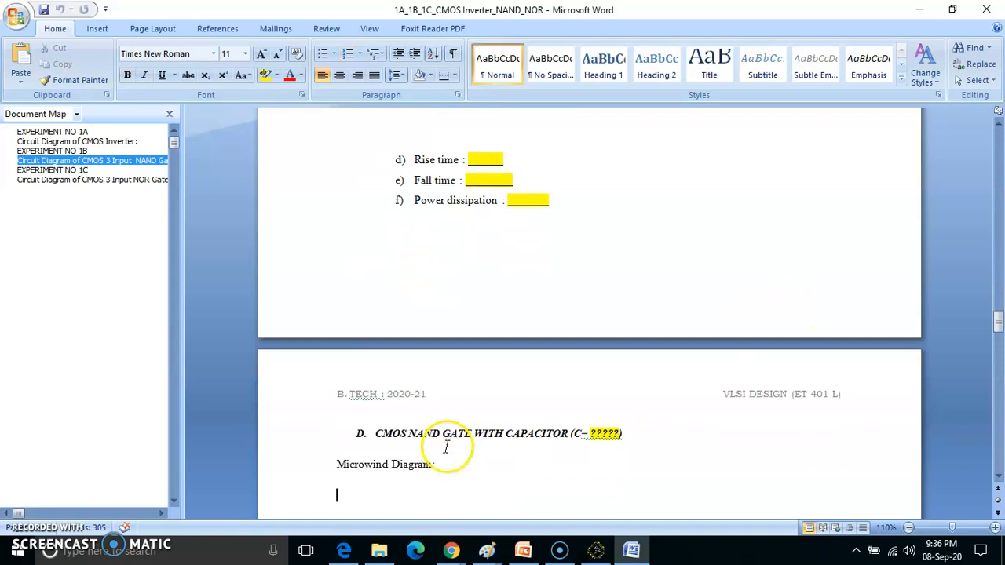
key("Down")
key("Down")
key("Down")
key("Down")
key("Down")
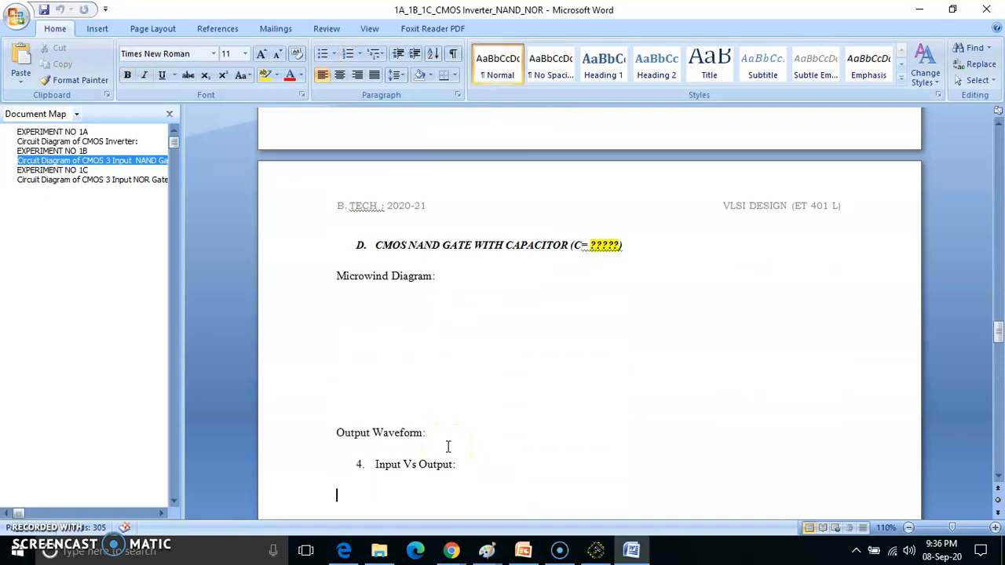
key("Down")
key("Down")
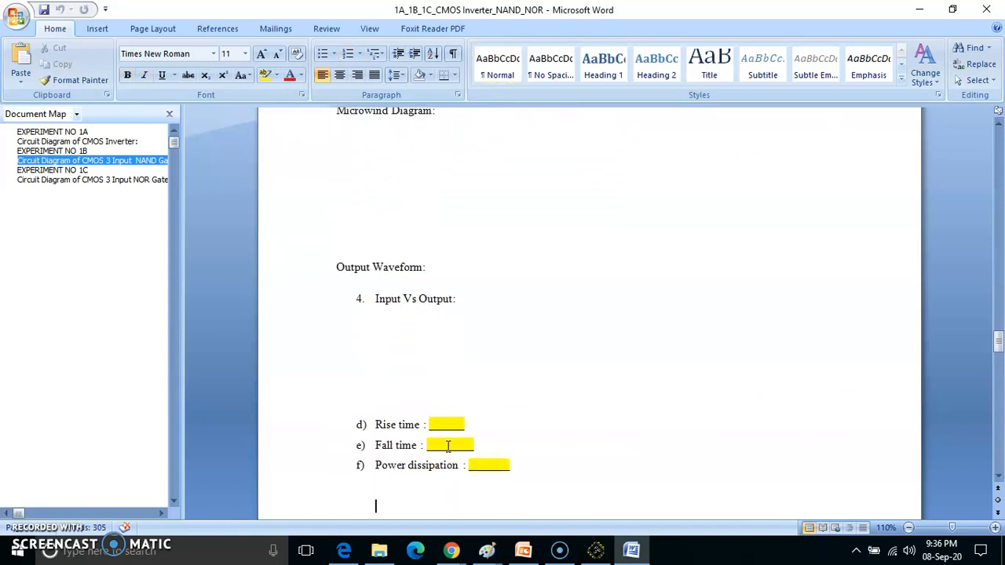
Examine the Experiment 1C three-input NOR gate section without capacitor, from the circuit diagram heading to the power dissipation field
key("Down")
key("Down")
key("Down")
key("Down")
key("Down")
key("Down")
key("Down")
key("Down")
key("Down")
key("Down")
key("Down")
key("Down")
key("Down")
key("Down")
key("Down")
key("Down")
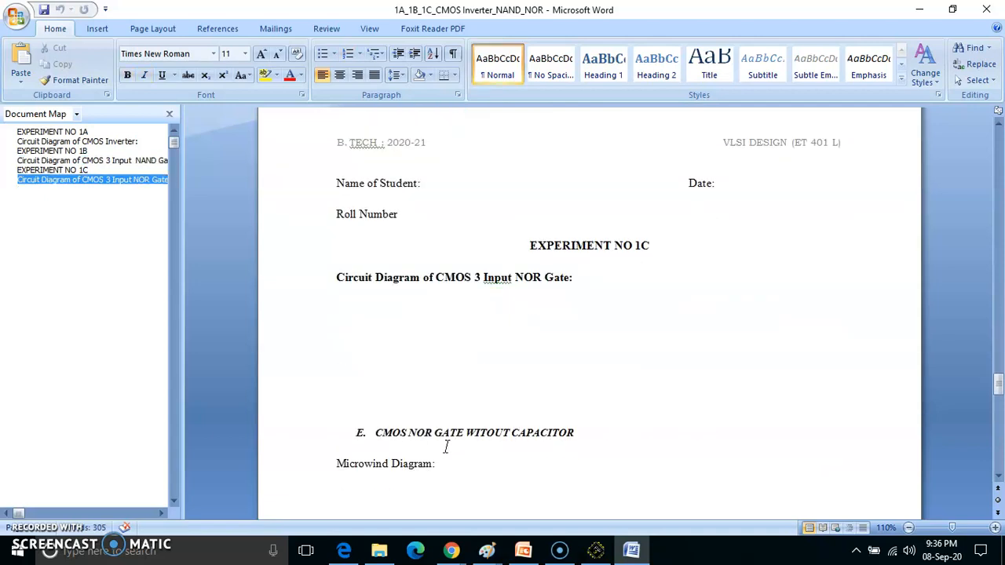
key("Down")
key("Down")
key("Down")
key("Down")
key("Down")
key("Down")
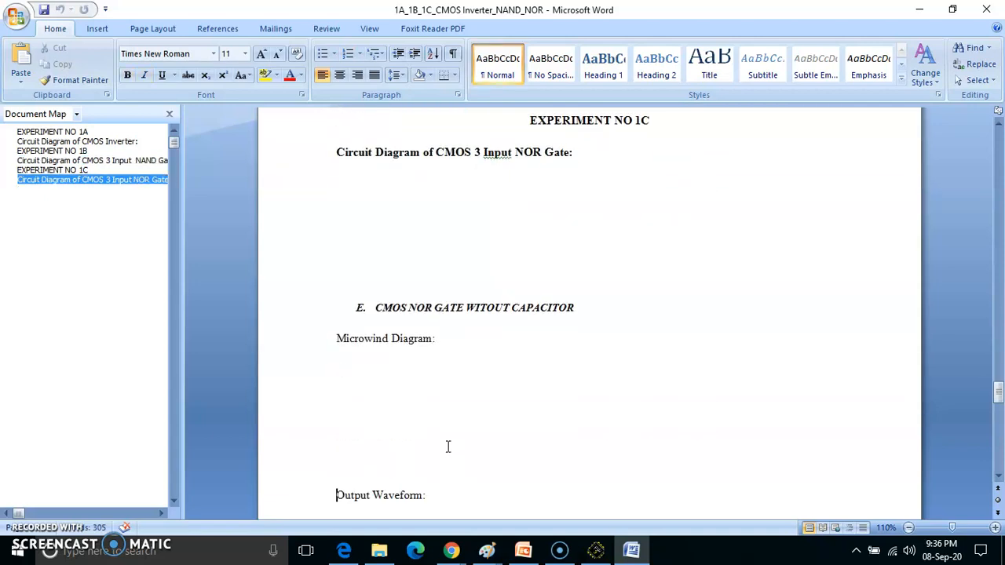
key("Down")
key("Down")
key("Down")
key("Down")
key("Down")
key("Down")
key("Down")
key("Down")
key("Down")
key("Down")
key("Down")
key("Down")
key("Down")
key("Down")
key("Down")
key("Down")
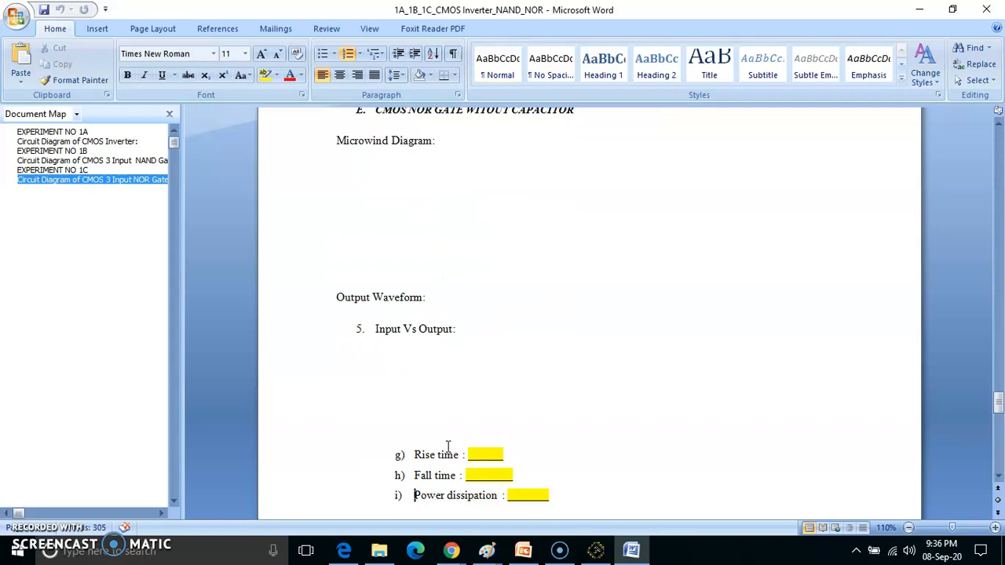
Examine section F of Experiment 1C, covering the gate with capacitor, its waveform and timing fields, and the closing conclusion
key("Down")
key("Down")
key("Down")
key("Down")
key("Down")
key("Down")
key("Down")
key("Down")
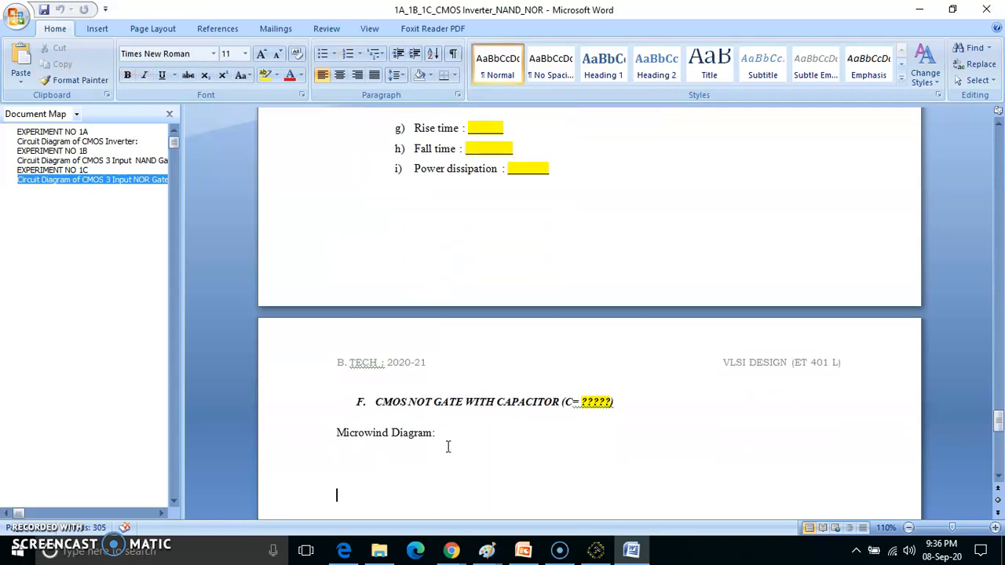
key("Down")
key("Down")
key("Down")
key("Down")
key("Down")
key("Down")
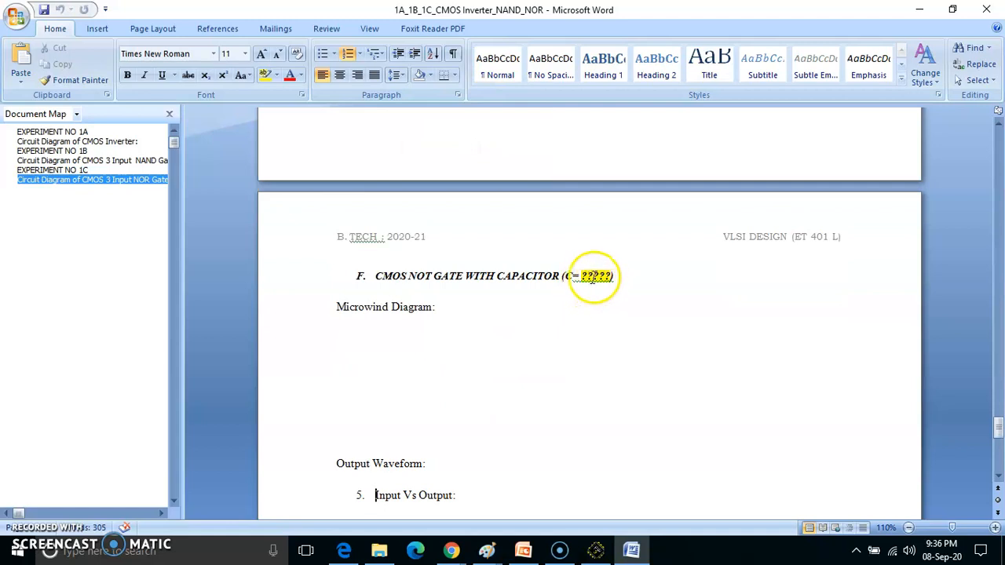
key("Down")
key("Down")
key("Down")
key("Down")
key("Down")
key("Down")
key("Down")
key("Down")
key("Down")
key("Down")
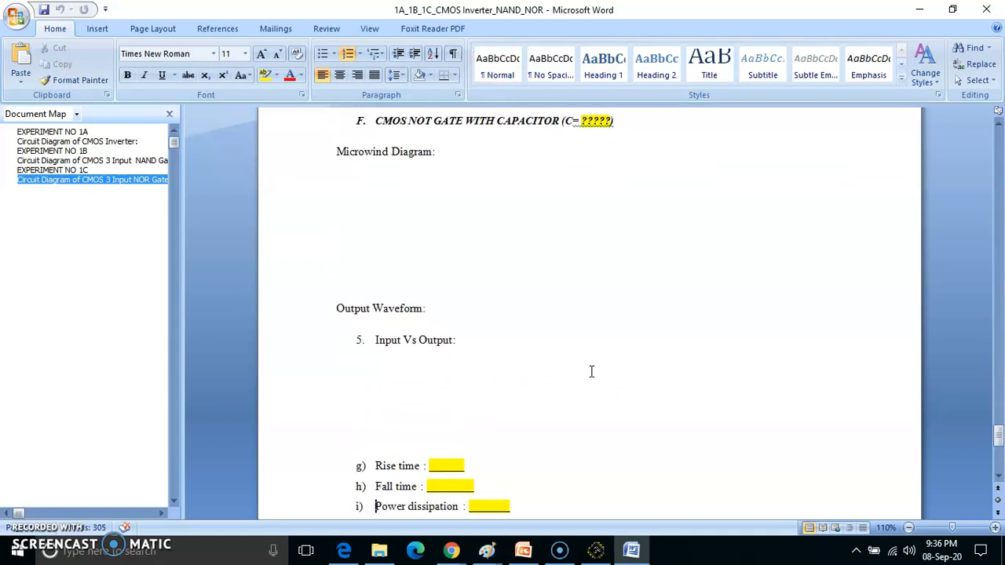
key("Down")
key("Down")
key("Down")
key("Down")
key("Down")
key("Down")
key("Down")
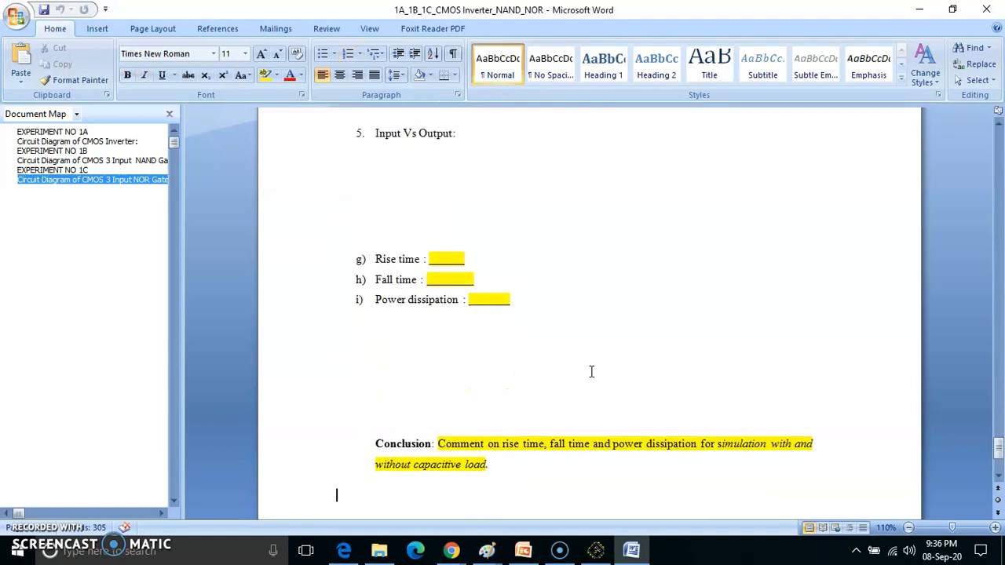